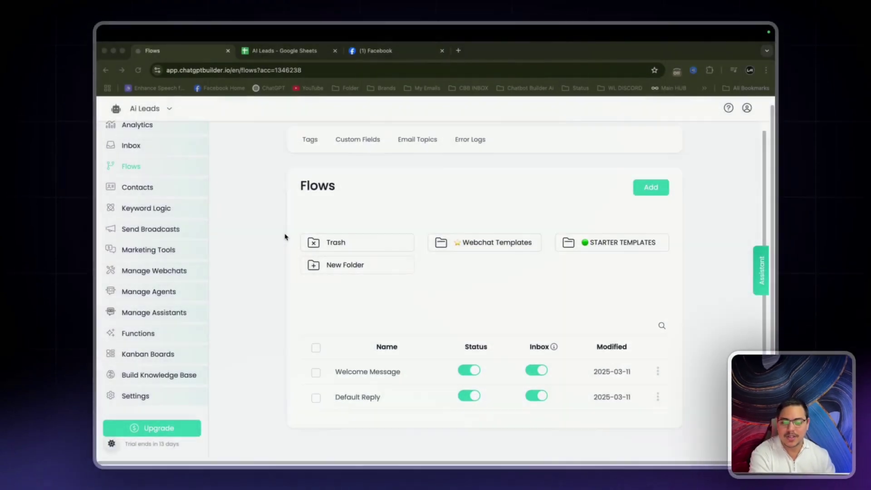
# Switch from the Flows page to the AI Leads Google Sheets spreadsheet.
pyautogui.scroll(1, 254, 159)
pyautogui.scroll(1, 170, 193)
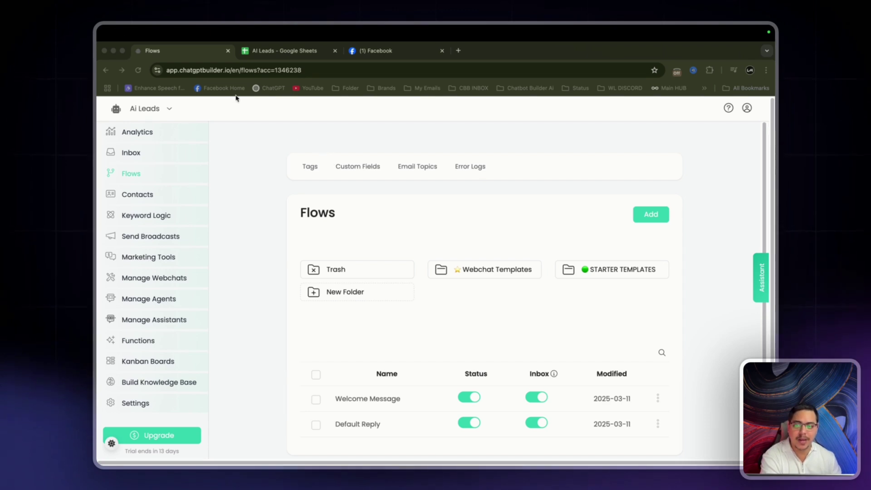
pyautogui.click(282, 52)
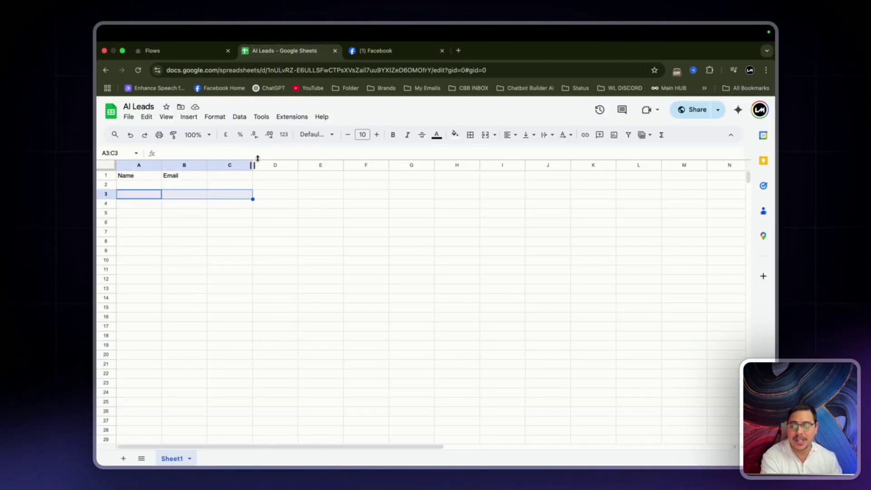
# Review The local news Facebook post, then return to Flows and open account Settings.
pyautogui.click(375, 51)
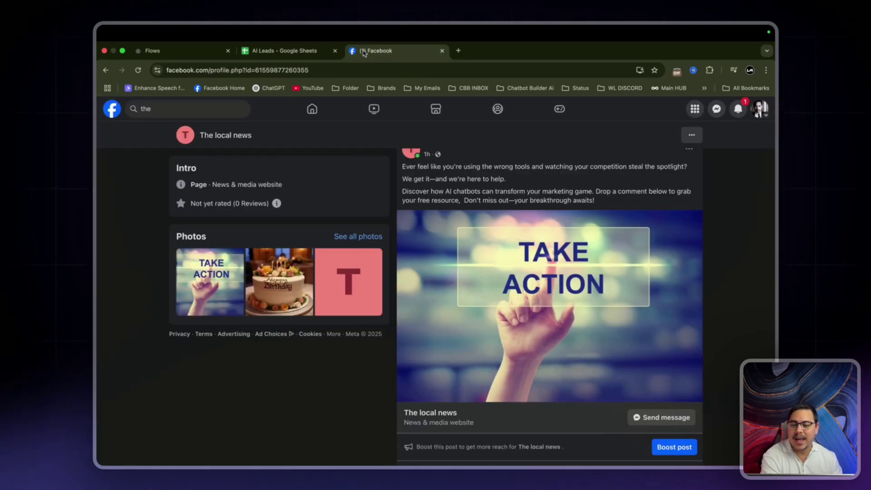
pyautogui.scroll(1, 512, 245)
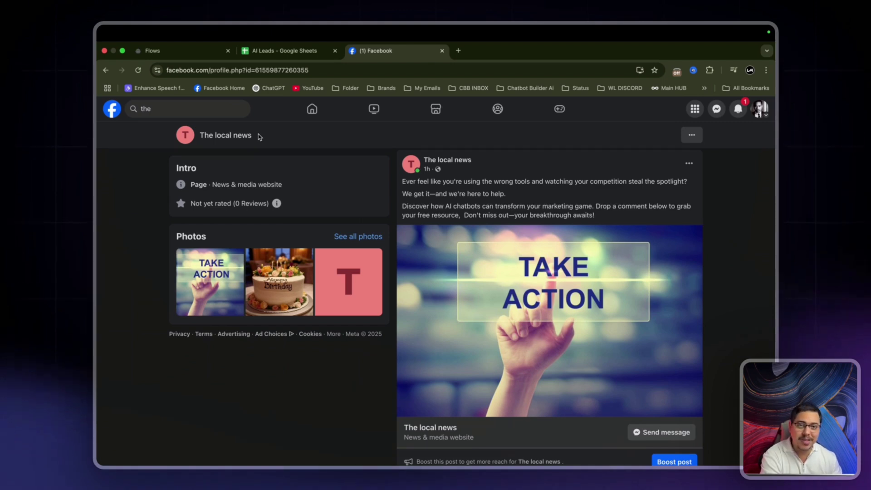
pyautogui.click(182, 52)
pyautogui.scroll(-1, 233, 194)
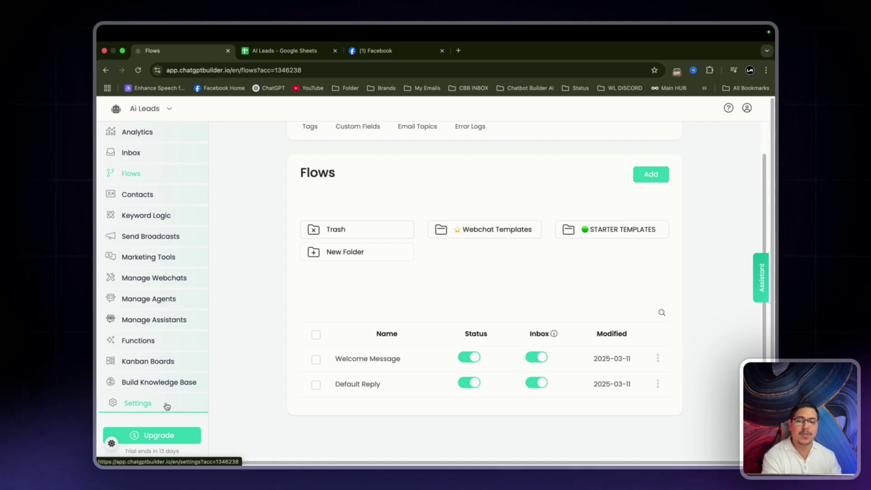
pyautogui.click(380, 53)
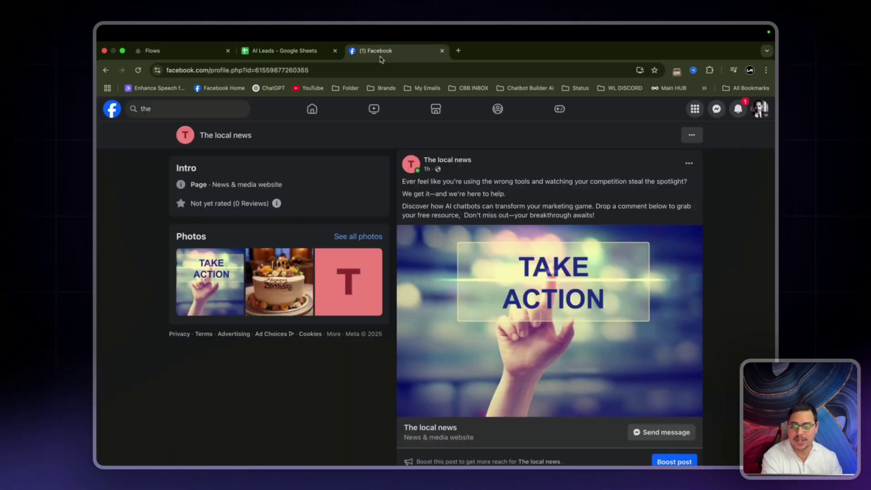
pyautogui.click(179, 53)
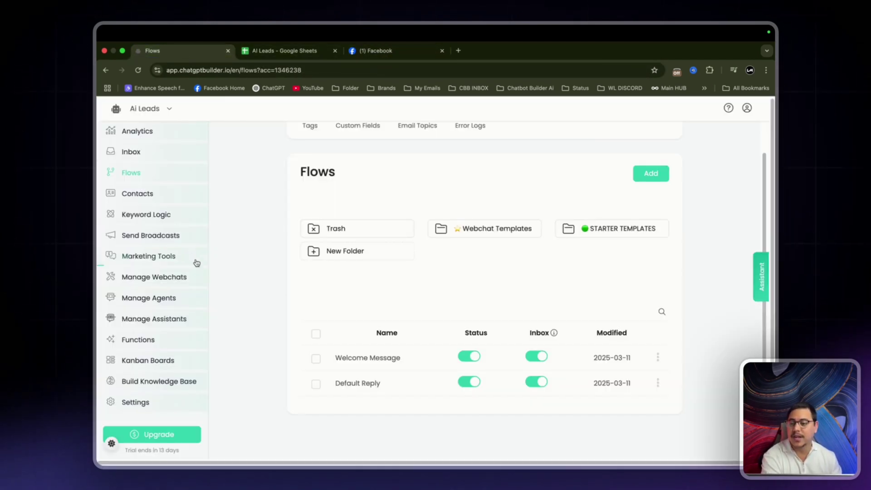
pyautogui.click(151, 404)
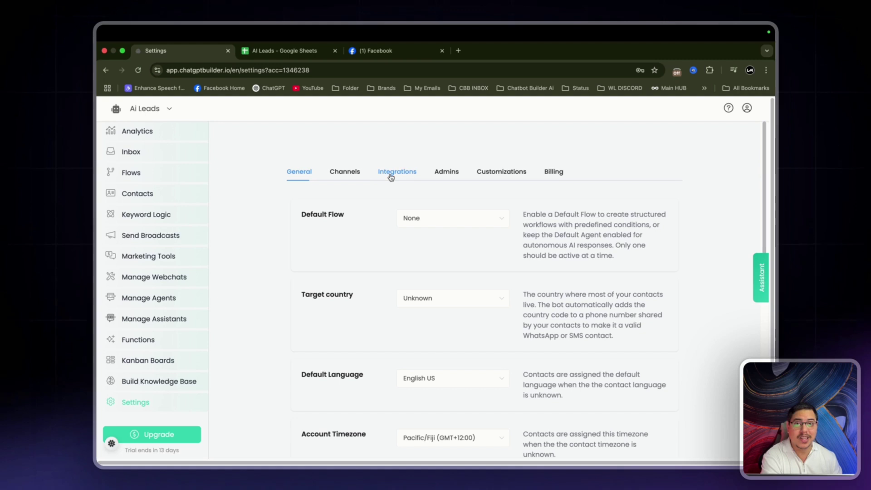
# Open the Google Sheets integration under Integrations and go to its spreadsheet manager.
pyautogui.click(389, 176)
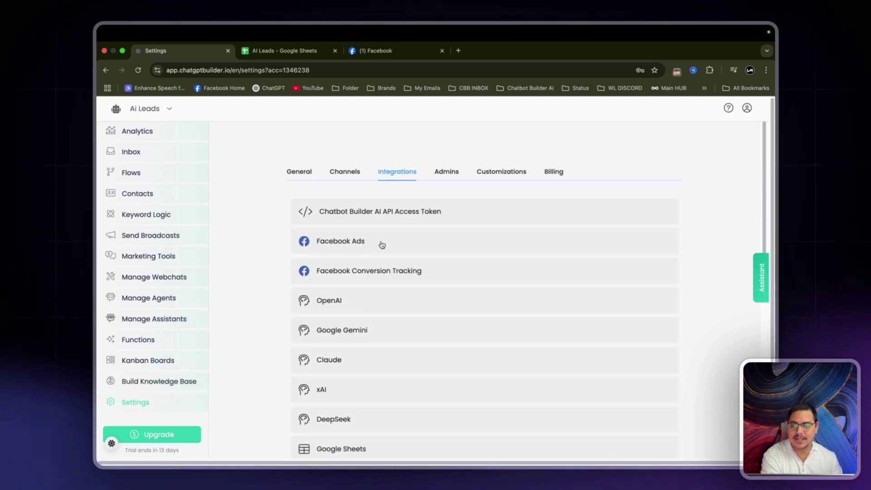
pyautogui.scroll(-5, 381, 245)
pyautogui.click(359, 263)
pyautogui.scroll(-1, 363, 267)
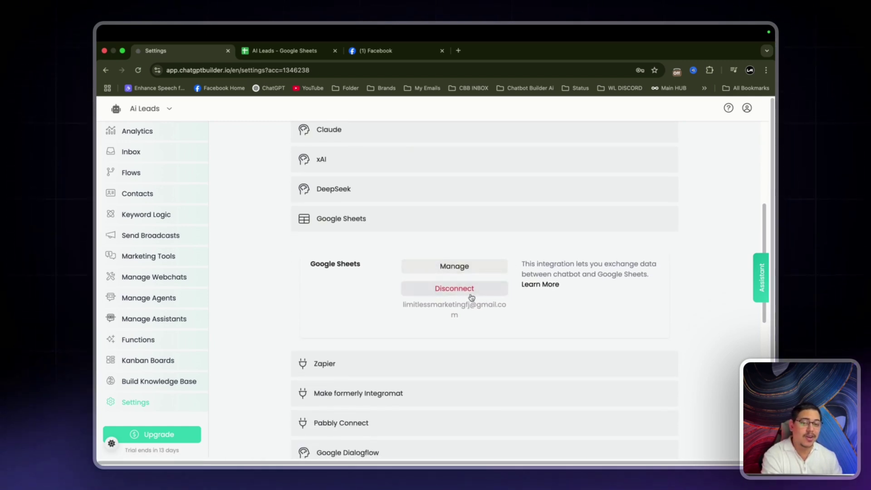
pyautogui.click(448, 269)
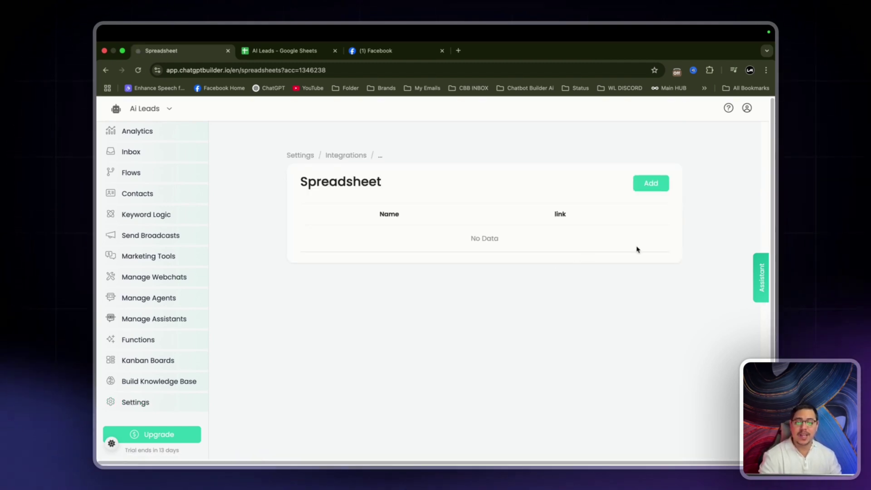
# Add a new linked spreadsheet named 'Comment Leads' and switch to the AI Leads sheet.
pyautogui.click(652, 184)
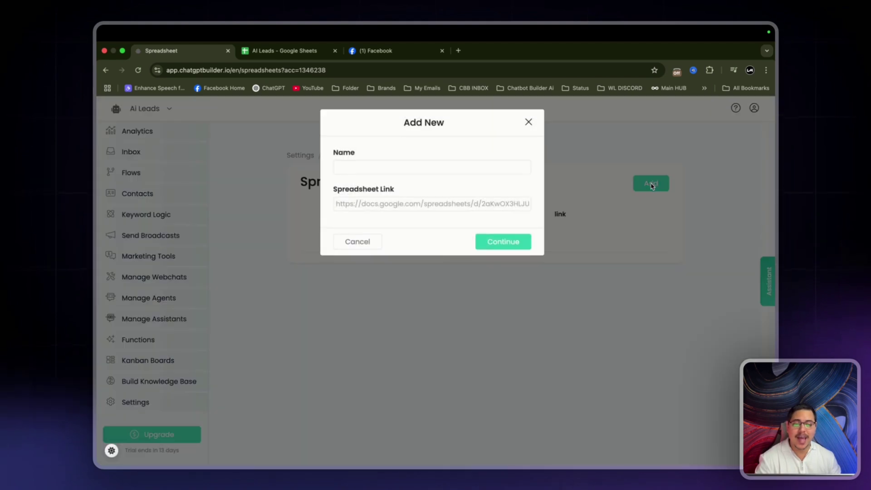
pyautogui.click(368, 168)
pyautogui.write('Com')
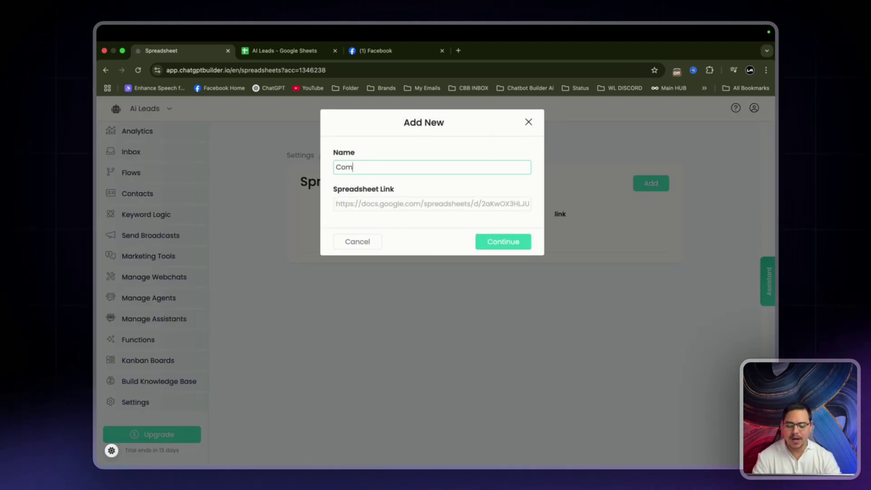
pyautogui.write('ment Update')
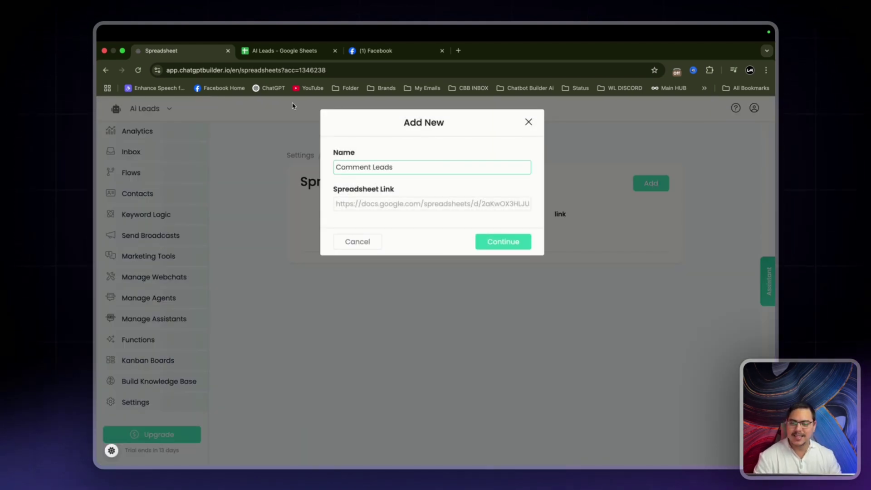
pyautogui.click(267, 52)
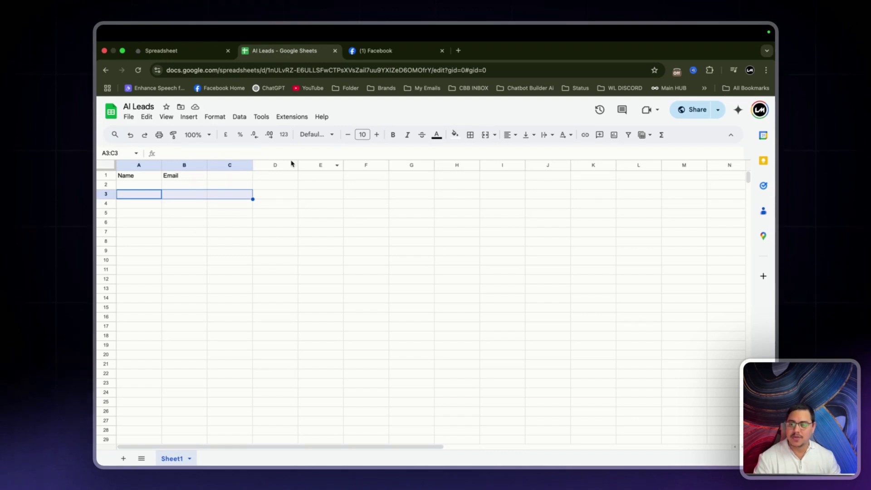
# Copy the AI Leads sheet URL and share it so anyone with the link can edit.
pyautogui.click(146, 186)
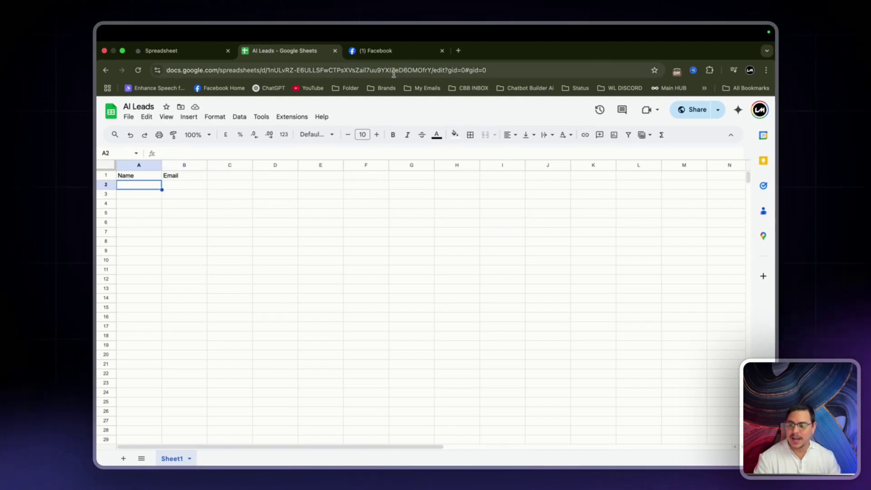
pyautogui.click(520, 70)
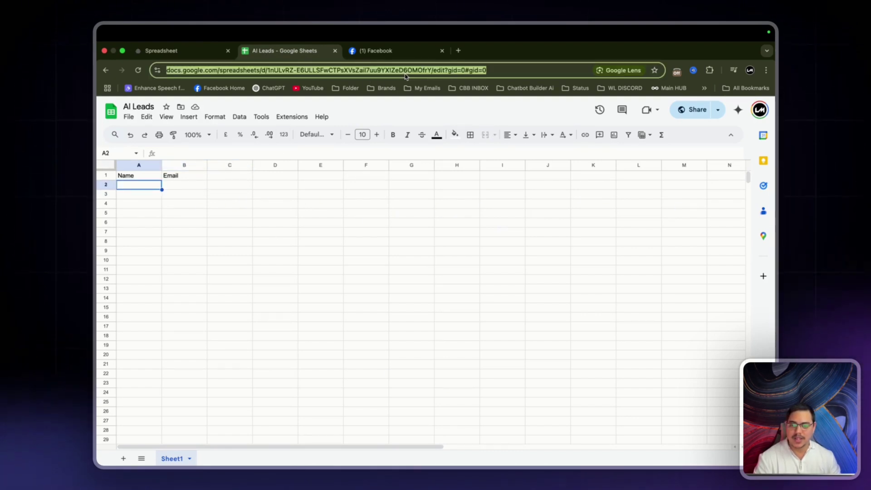
pyautogui.click(693, 110)
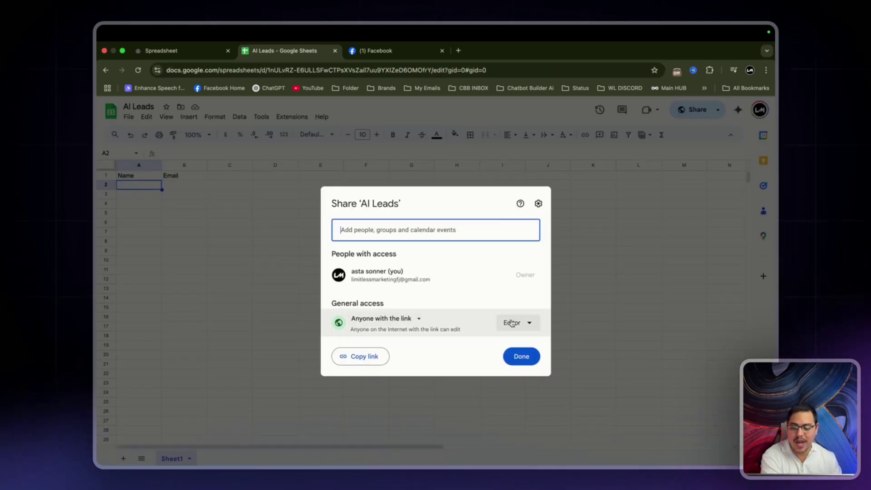
pyautogui.click(522, 360)
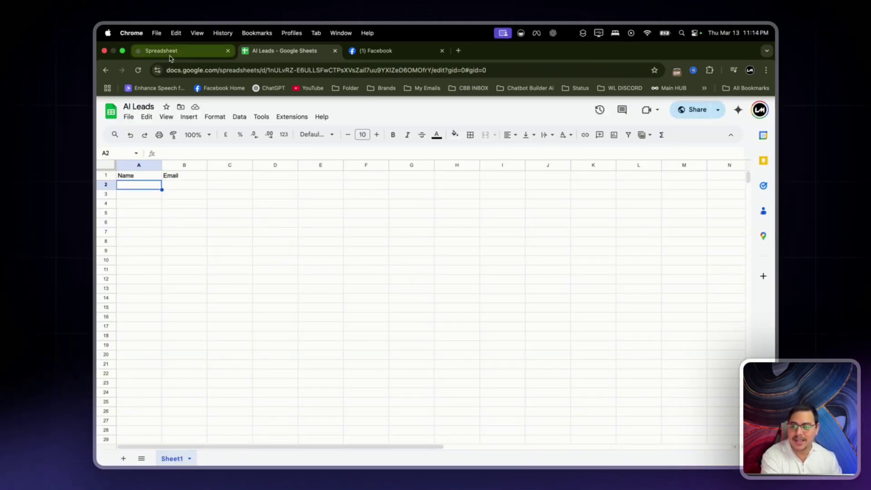
pyautogui.click(163, 50)
# Paste the AI Leads sheet link into the Comment Leads Spreadsheet Link field.
pyautogui.click(374, 202)
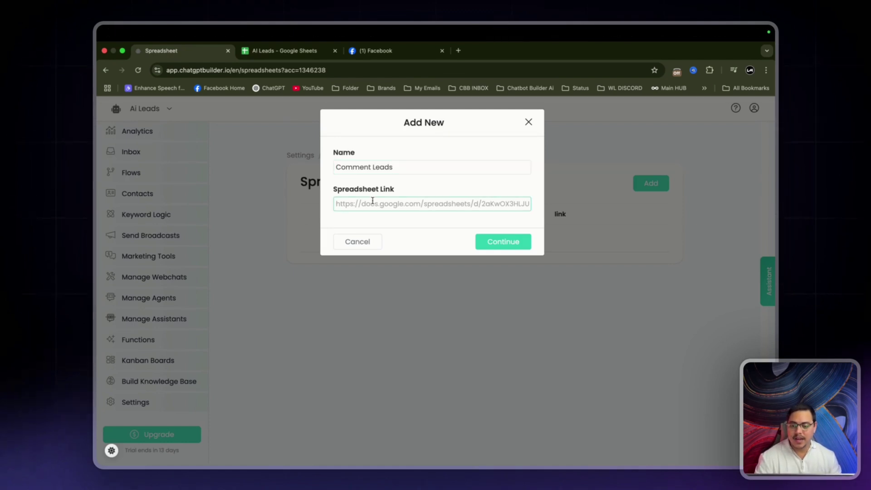
pyautogui.press('super+v')
pyautogui.click(297, 154)
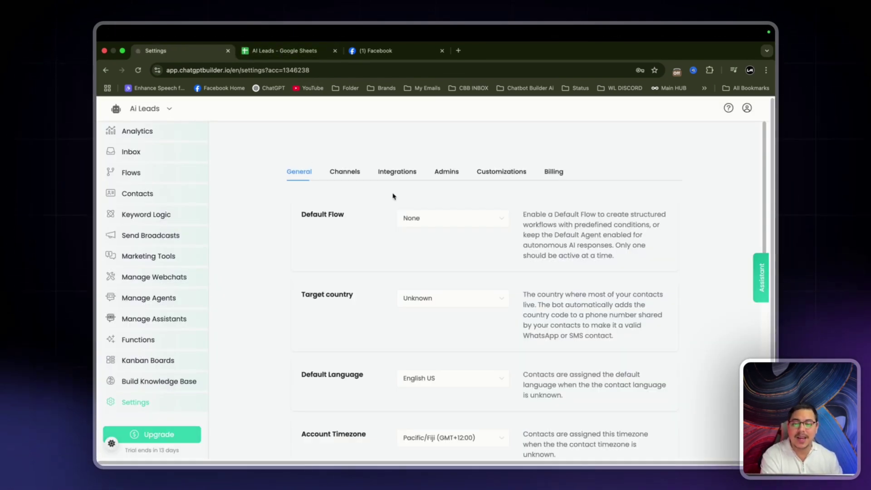
# Review the connected SMTP Email channel in the Channels settings.
pyautogui.click(347, 174)
pyautogui.scroll(-3, 346, 177)
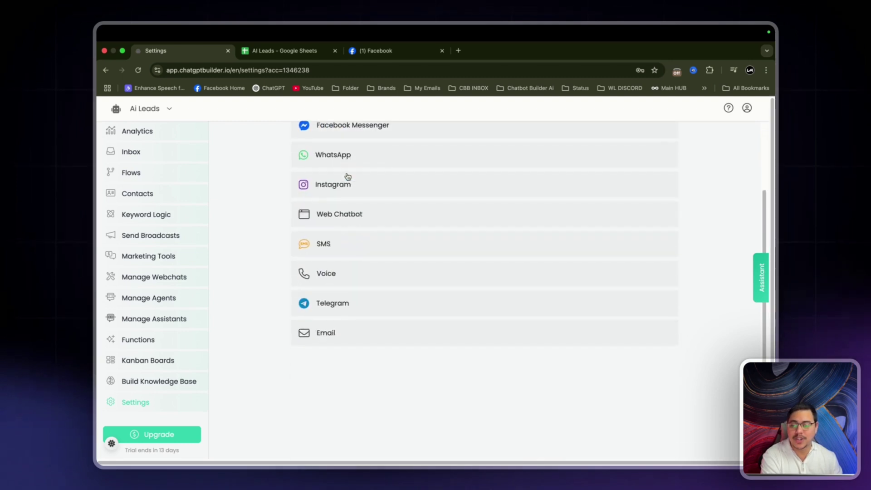
pyautogui.click(360, 334)
pyautogui.scroll(-2, 360, 334)
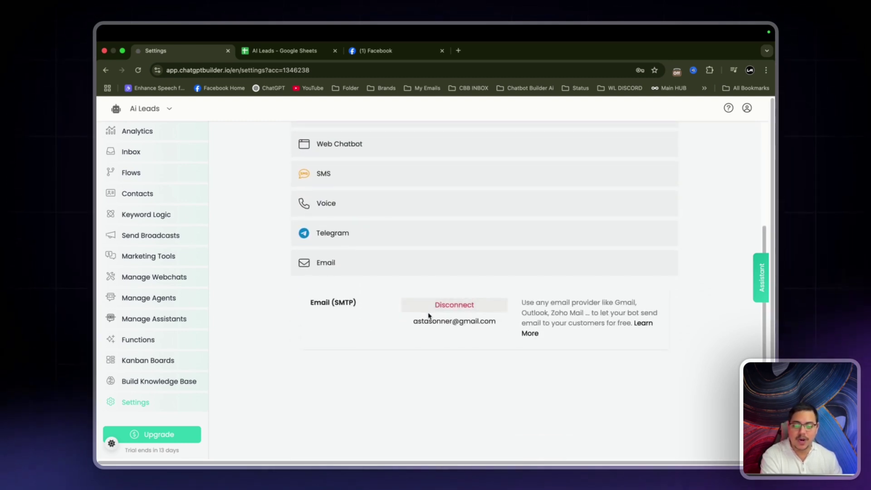
pyautogui.scroll(1, 424, 316)
pyautogui.scroll(3, 424, 317)
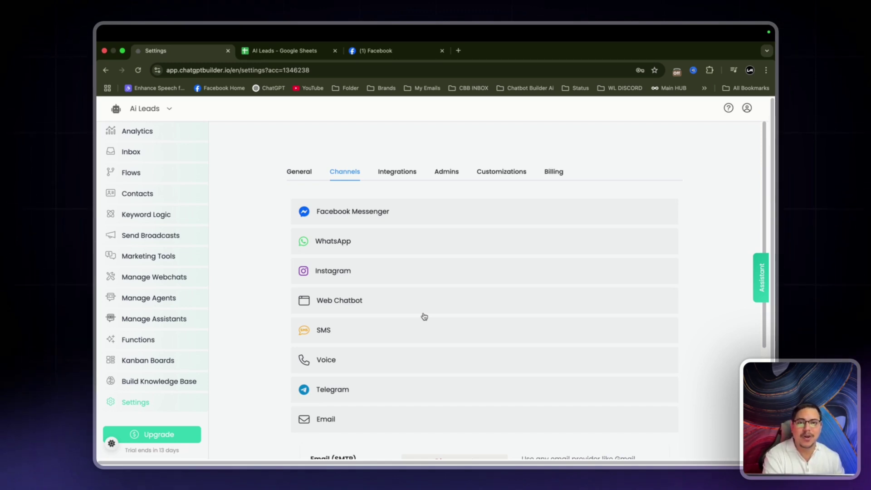
pyautogui.scroll(-2, 292, 334)
pyautogui.scroll(2, 275, 318)
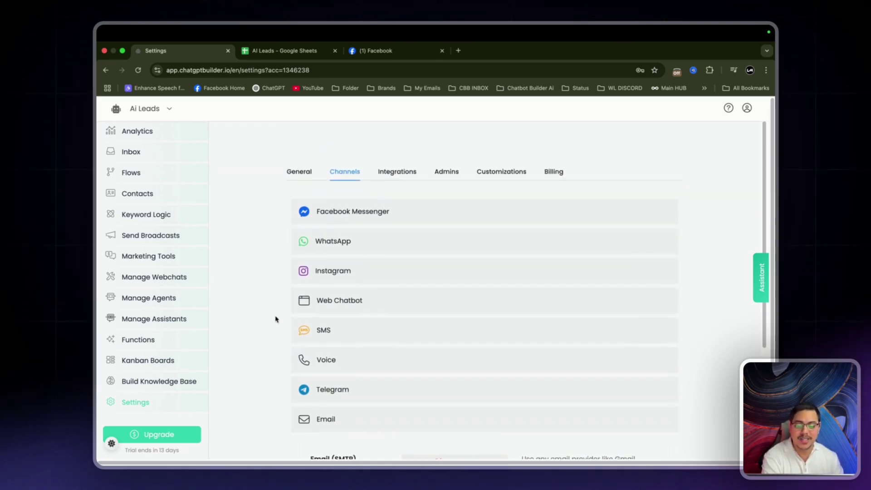
# Collapse the Email channel row and switch to The local news Facebook page.
pyautogui.click(354, 422)
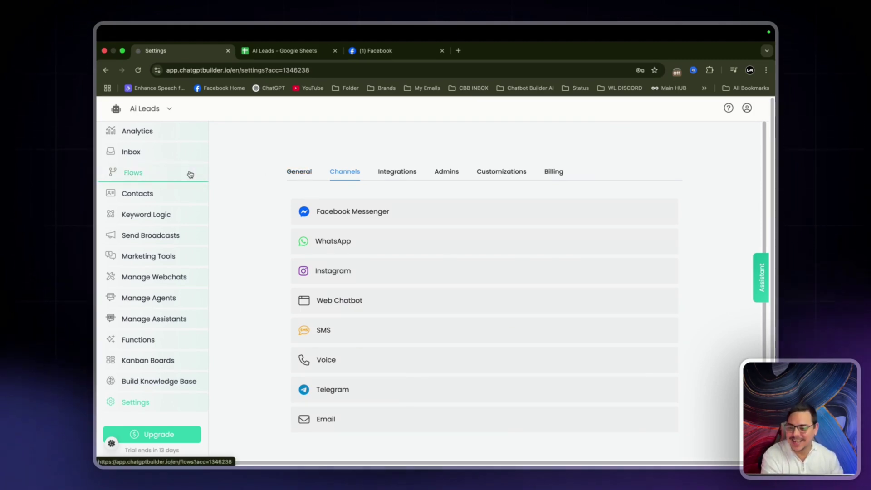
pyautogui.click(373, 51)
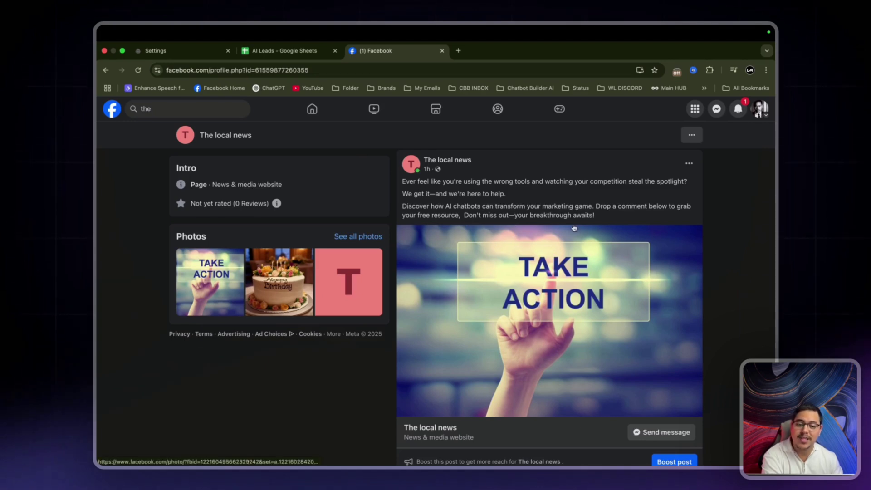
# Scroll through the Facebook post, then return to Chatbot Builder AI's Channels settings.
pyautogui.scroll(-1, 574, 227)
pyautogui.scroll(-2, 574, 227)
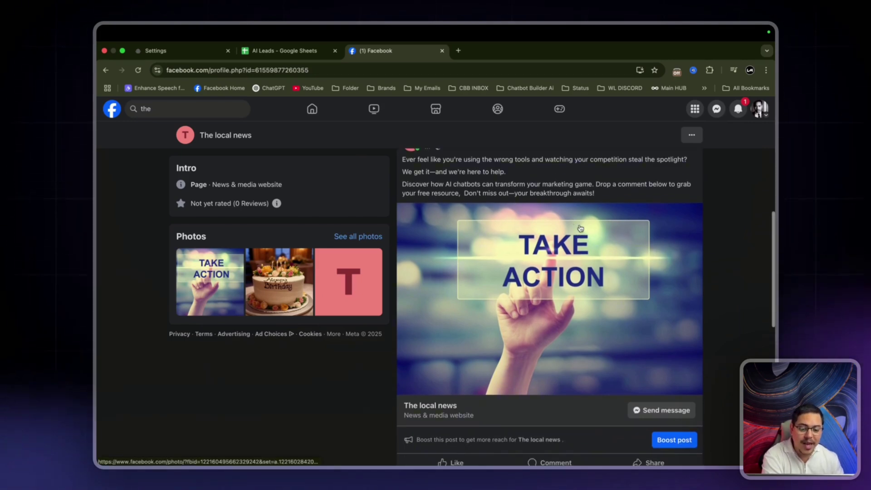
pyautogui.scroll(1, 577, 228)
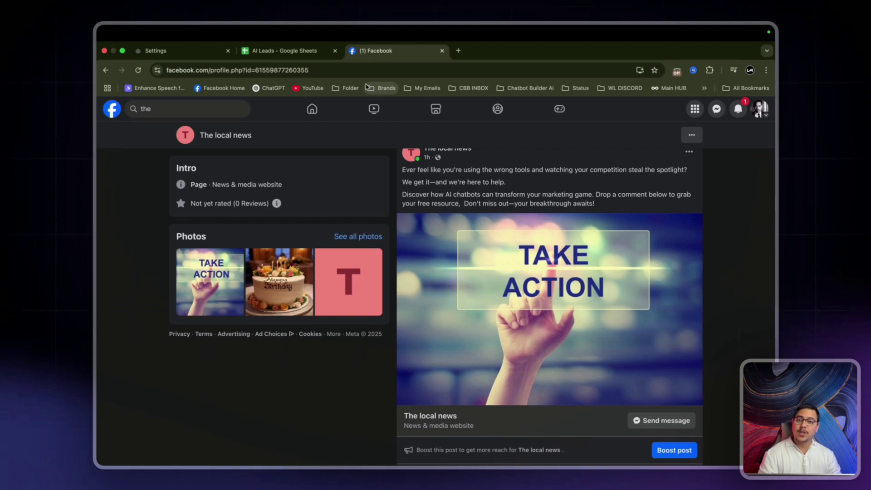
pyautogui.scroll(1, 472, 167)
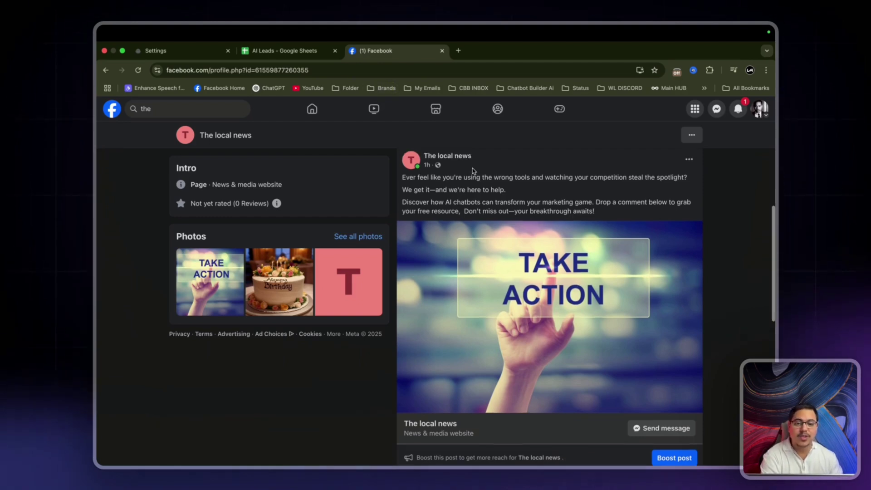
pyautogui.click(197, 52)
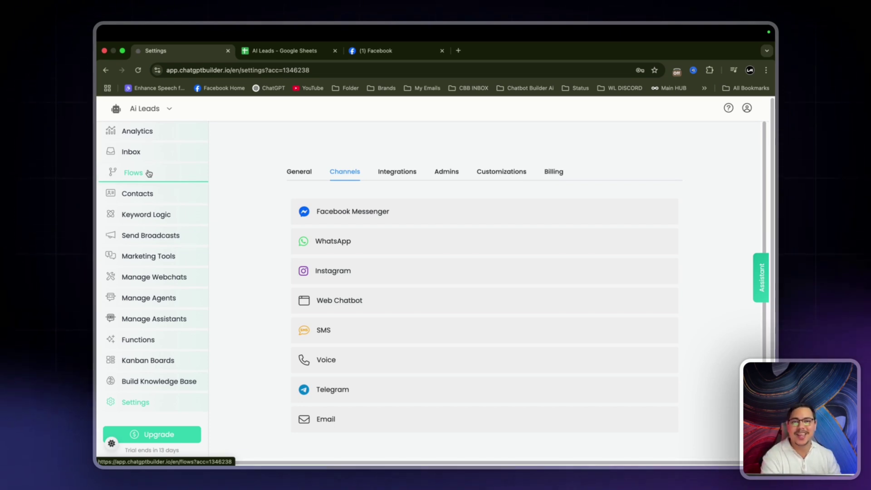
# Create a new flow named 'Private DM Comment Flow' from the Flows list.
pyautogui.click(146, 173)
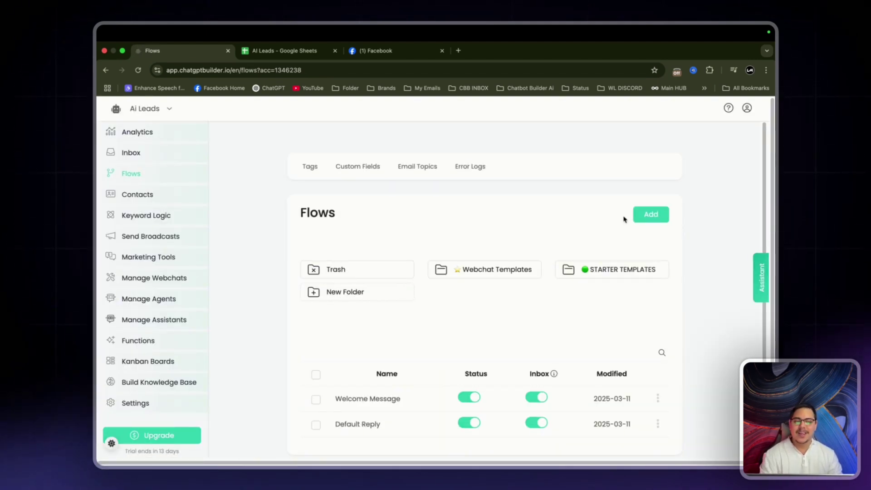
pyautogui.click(647, 217)
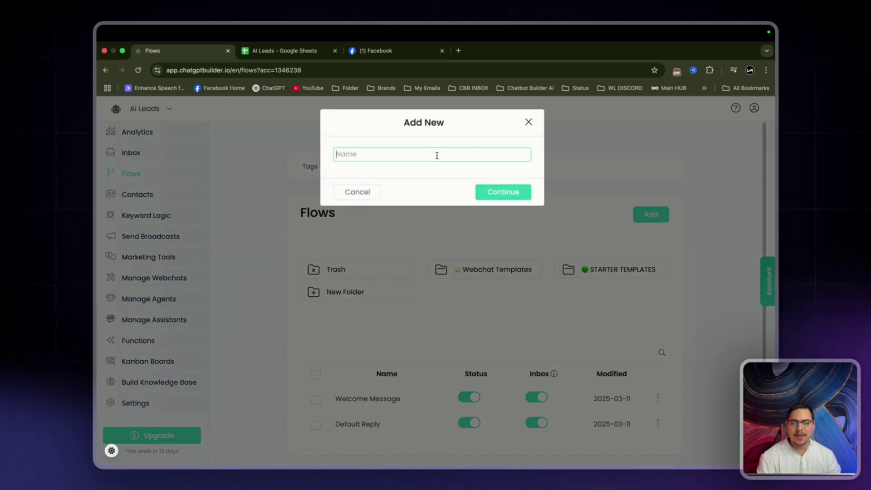
pyautogui.write('Private D')
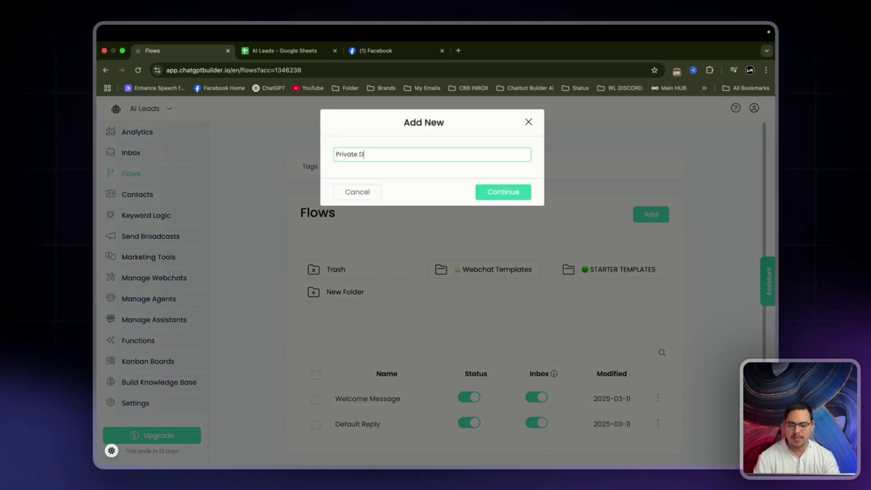
pyautogui.write('M Comment Flow')
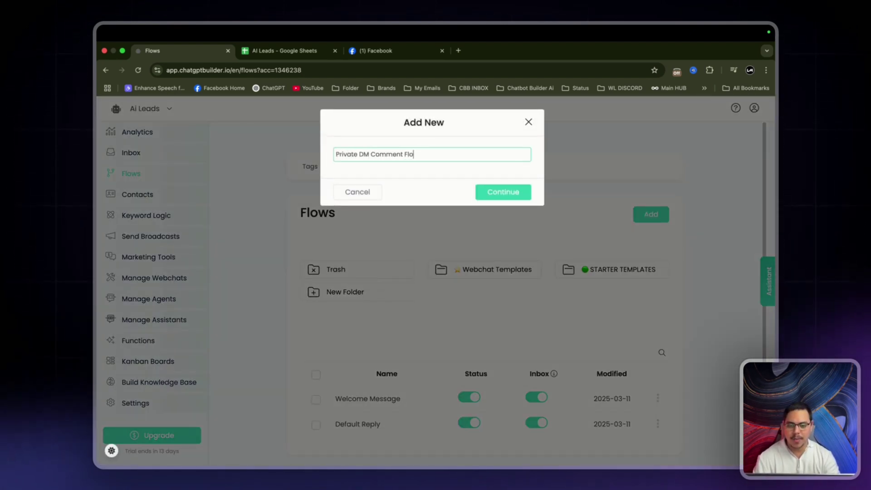
pyautogui.press('Return')
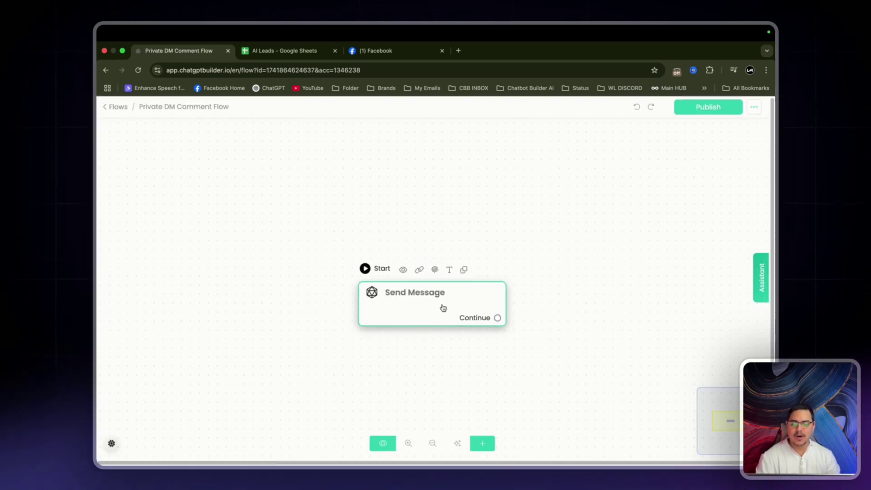
# Add an OpenAI Generate text action and a text block to Send Message, opening OpenAI settings.
pyautogui.click(442, 307)
pyautogui.click(179, 312)
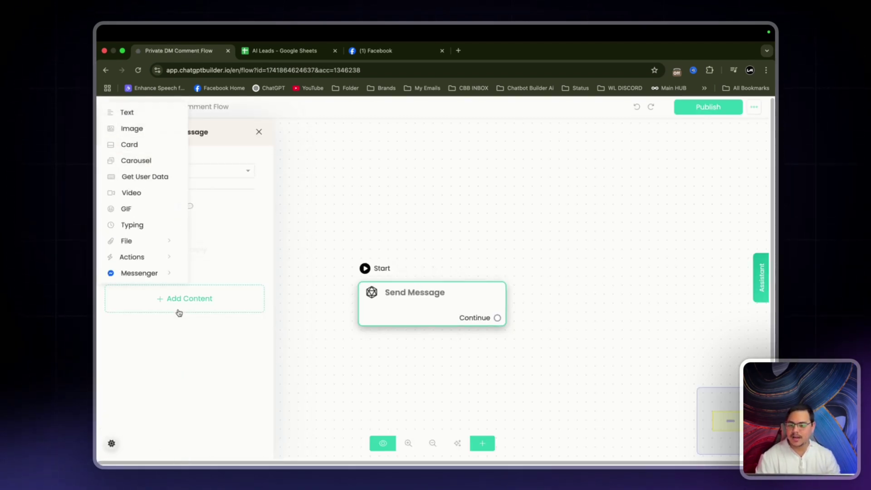
pyautogui.click(136, 257)
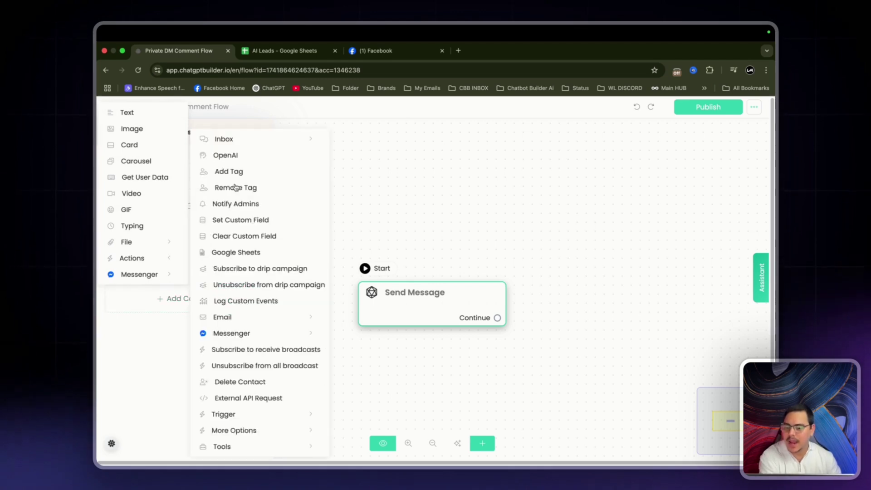
pyautogui.click(225, 156)
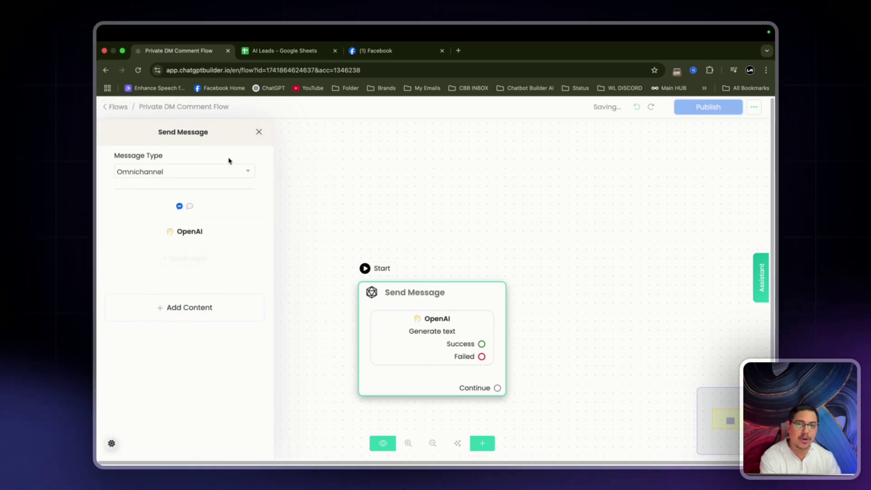
pyautogui.click(181, 305)
pyautogui.click(142, 124)
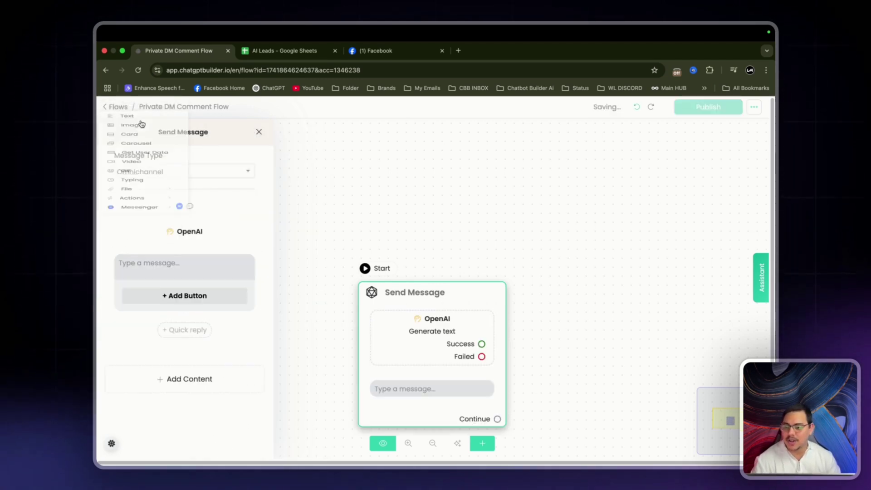
pyautogui.click(185, 230)
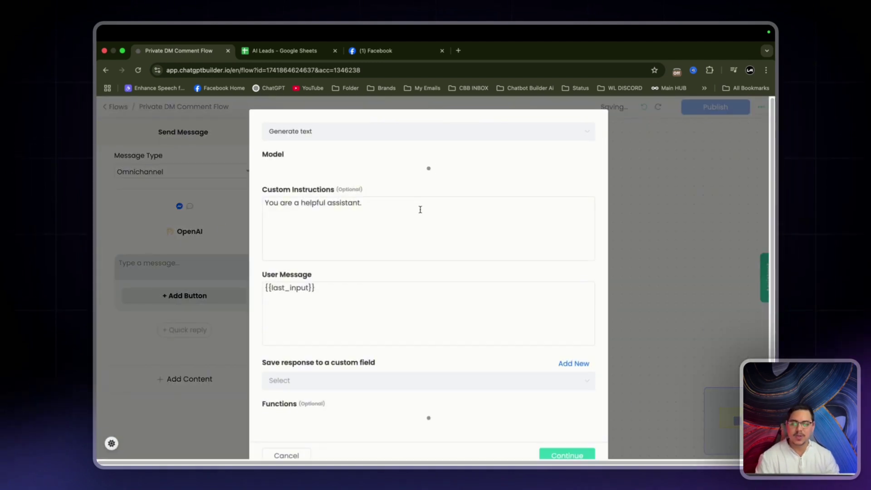
pyautogui.click(420, 209)
pyautogui.hotkey('ctrl', 'a')
pyautogui.press('BackSpace')
pyautogui.write('Your name')
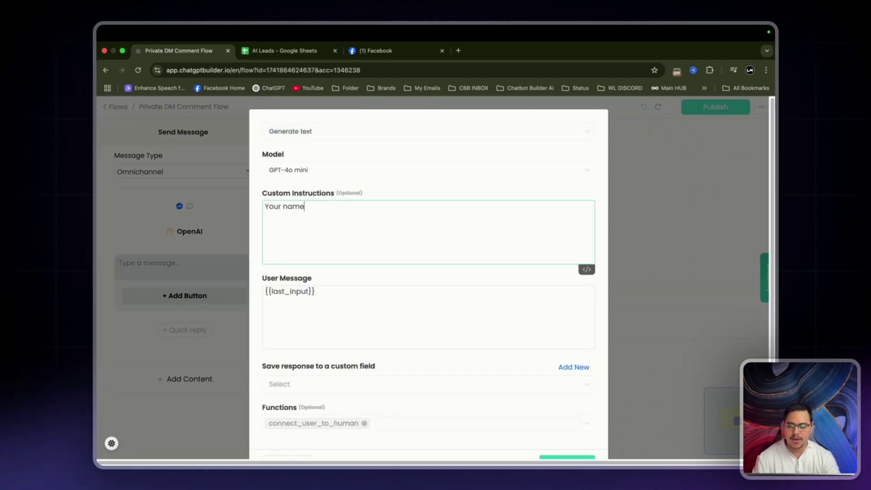
pyautogui.write(' is John')
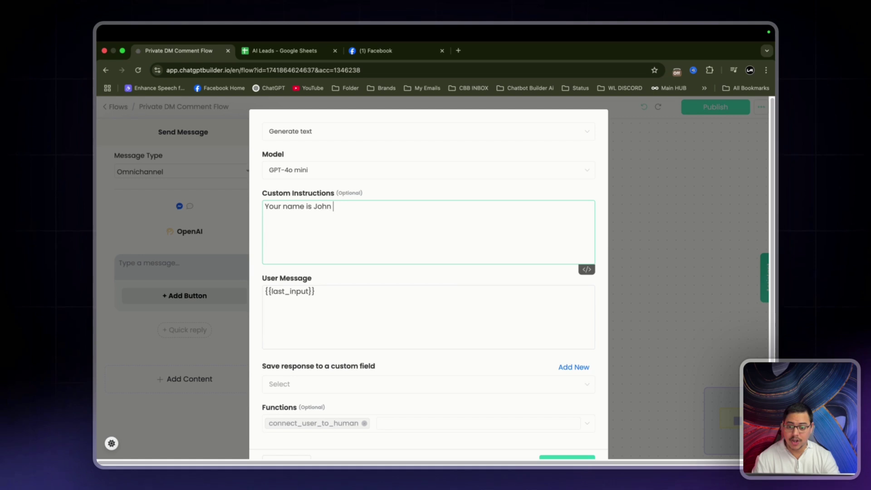
pyautogui.write(', please provide the user')
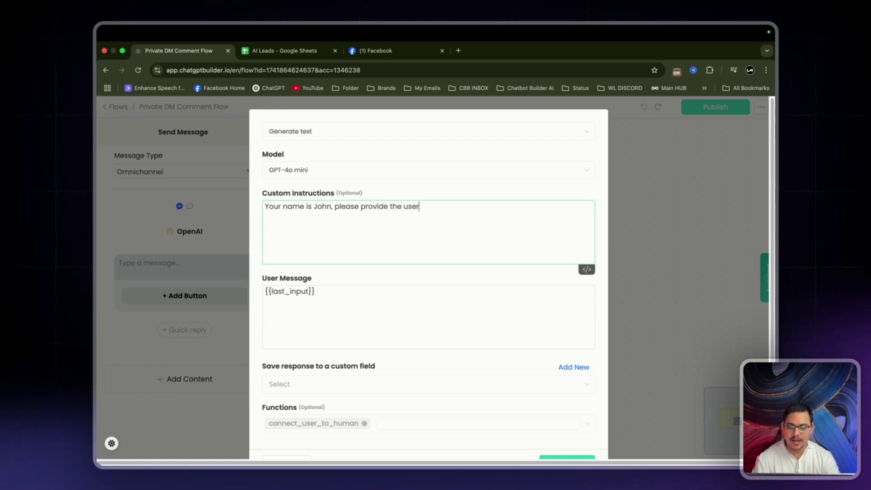
pyautogui.write(' this link ')
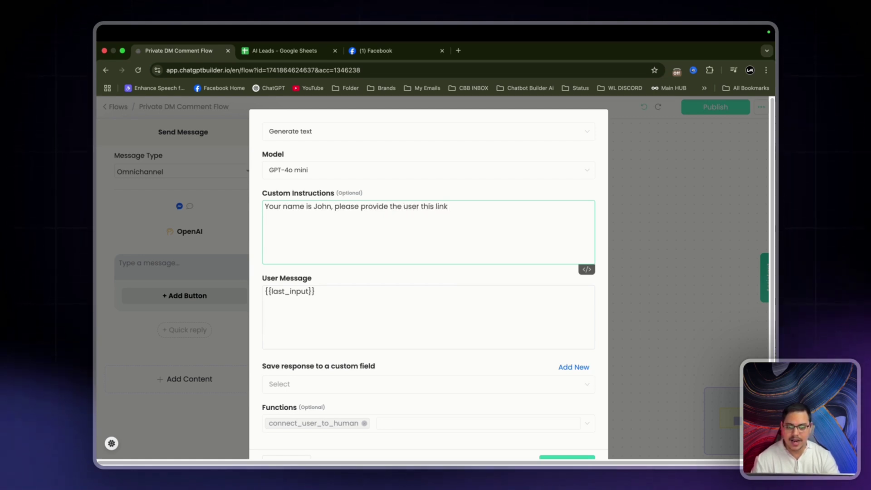
pyautogui.write('www.google')
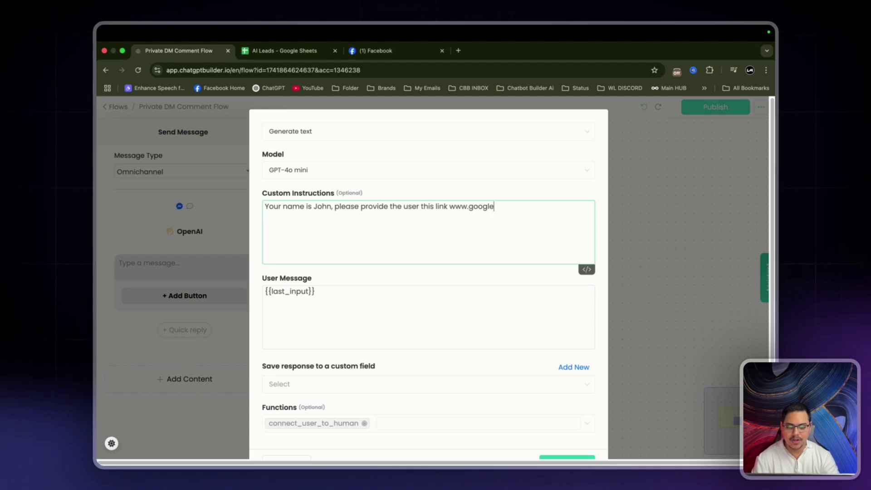
pyautogui.write('.com')
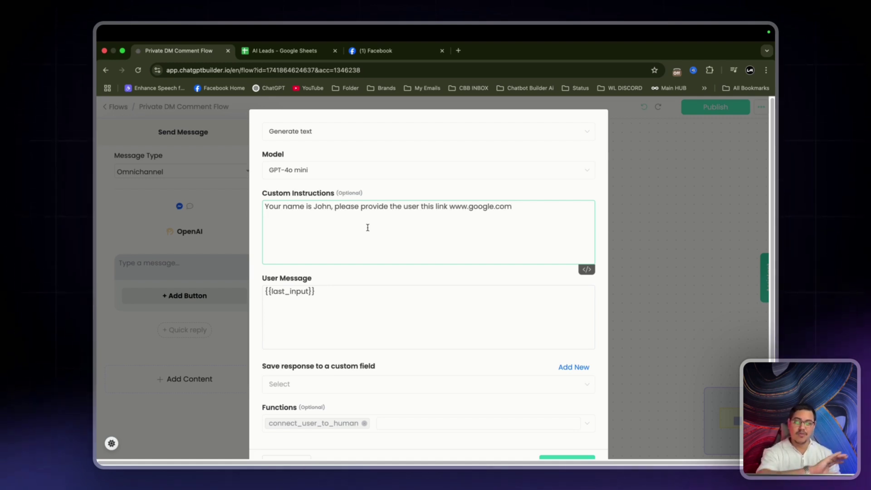
pyautogui.scroll(-2, 436, 404)
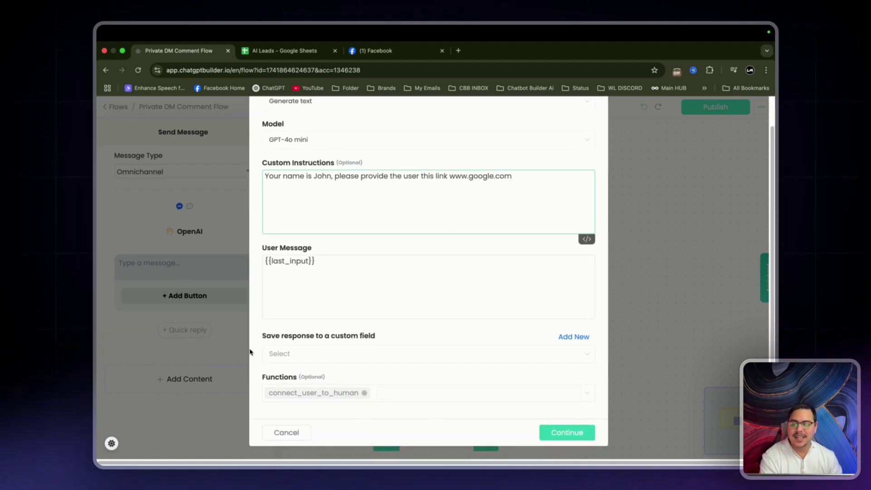
pyautogui.click(573, 337)
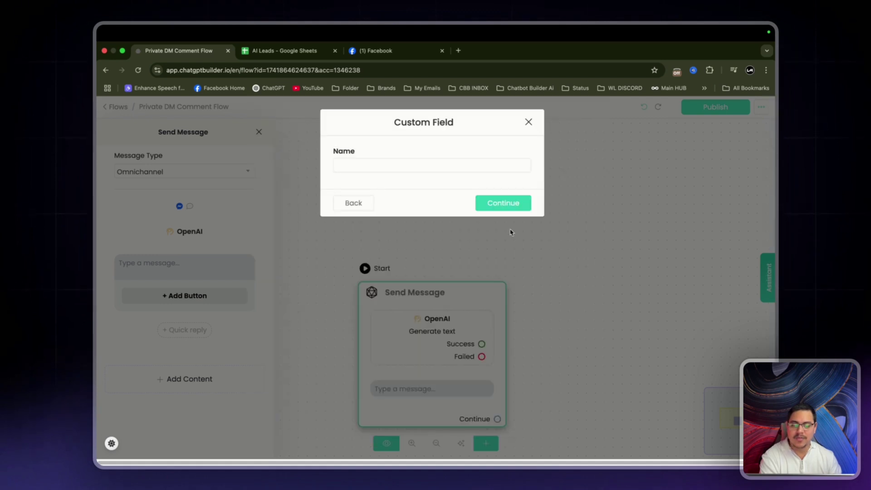
# Create the custom field 'Private DM' to store the response.
pyautogui.click(408, 163)
pyautogui.write('Priv')
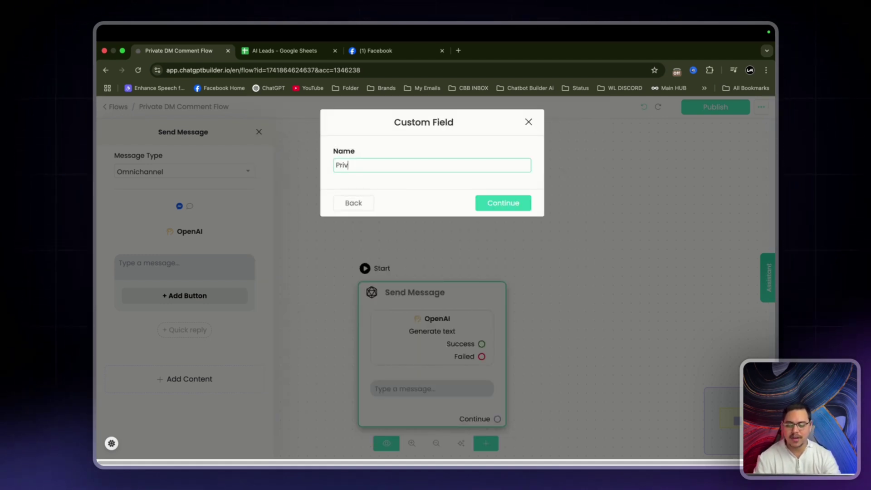
pyautogui.write('ate DM')
pyautogui.click(505, 203)
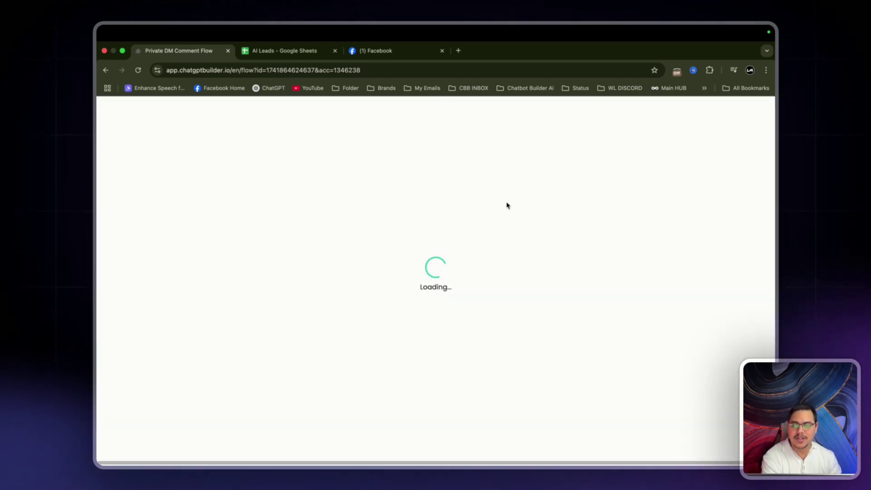
# Add a line inviting users to the VIP Email list for monthly freebies and Resources.
pyautogui.scroll(-1, 309, 200)
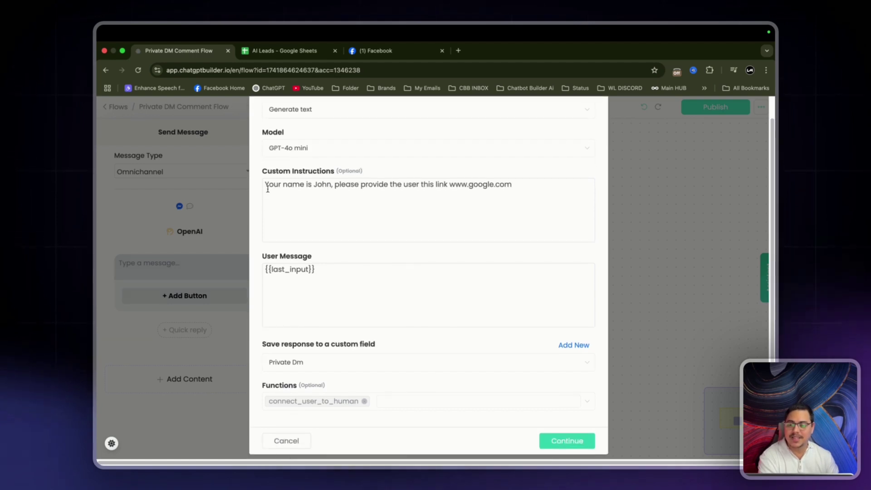
pyautogui.moveTo(267, 189); pyautogui.dragTo(513, 185)
pyautogui.click(517, 184)
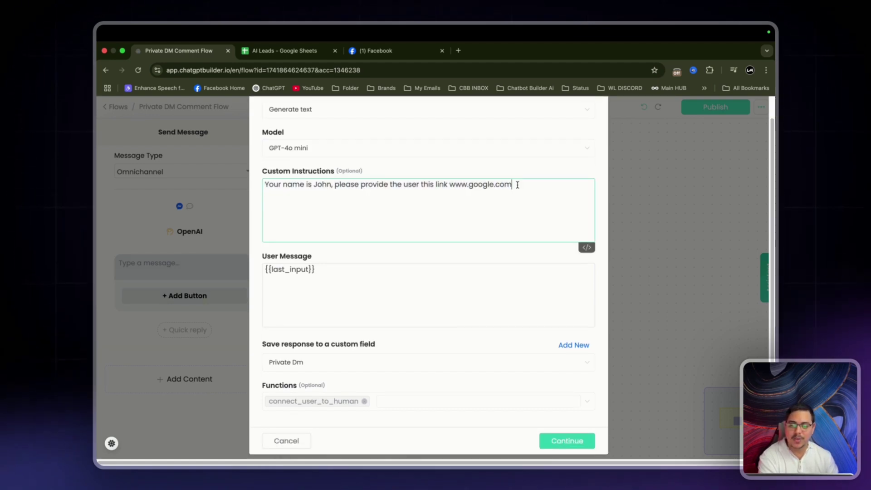
pyautogui.scroll(-1, 517, 185)
pyautogui.press('Return')
pyautogui.write('An')
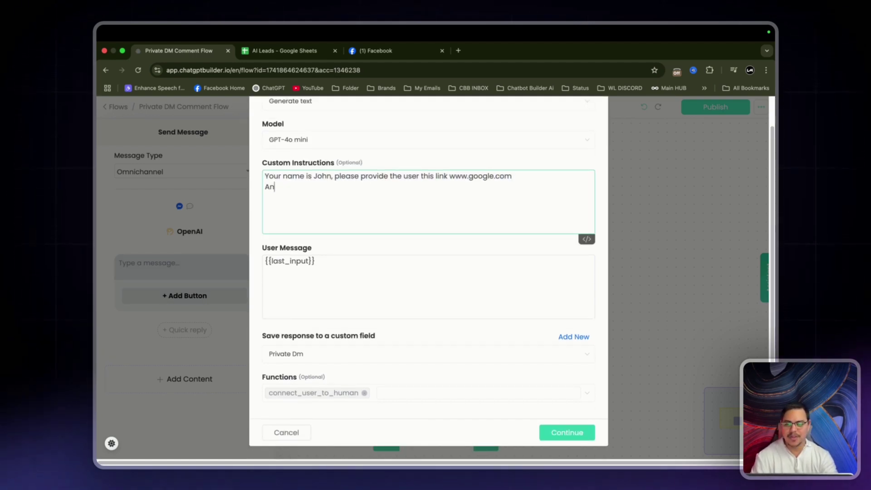
pyautogui.write('d ask them if they')
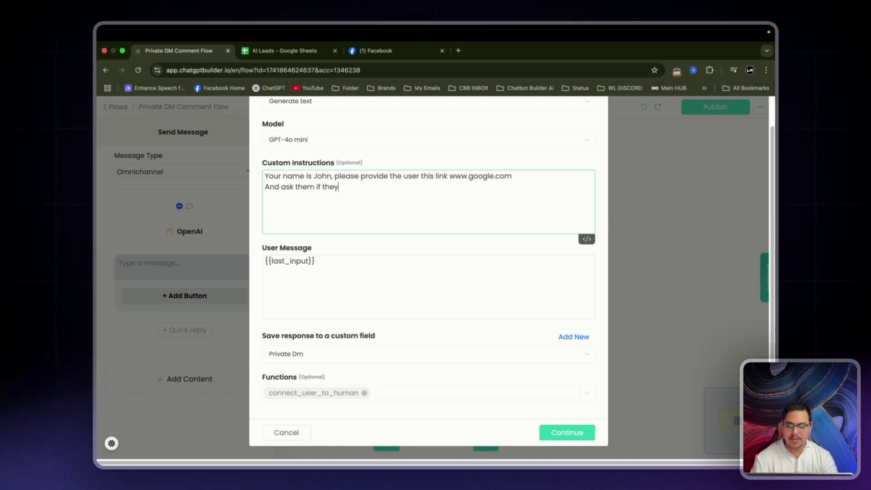
pyautogui.write(' would liek to jo')
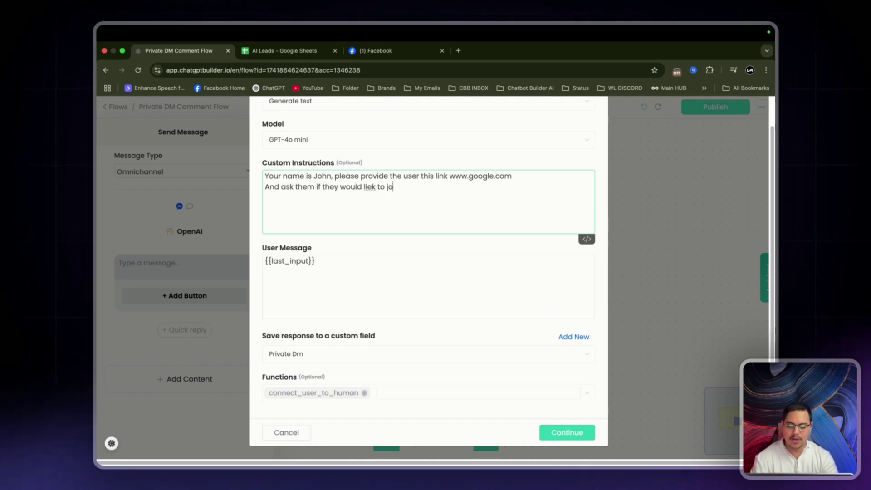
pyautogui.write('in our VIP Em')
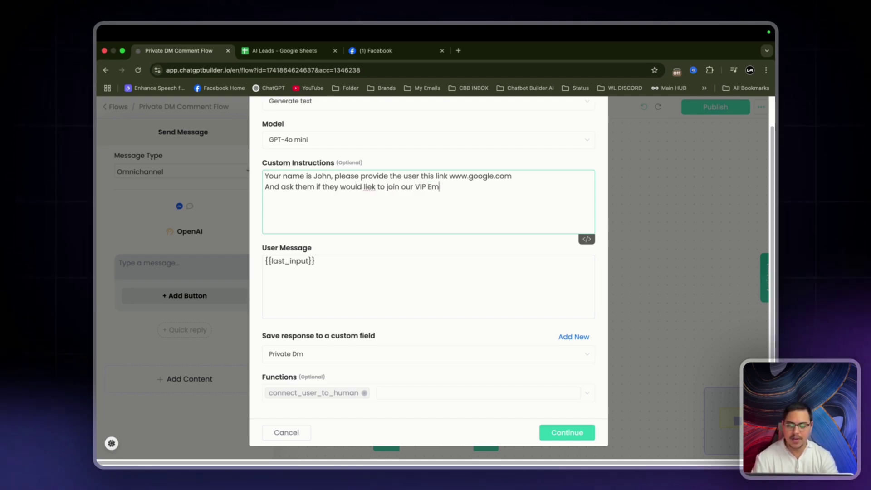
pyautogui.write('ail list for ')
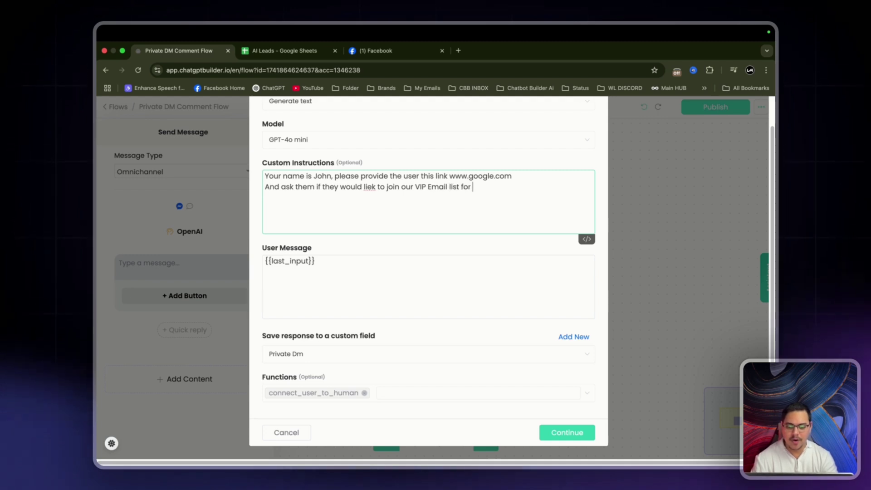
pyautogui.write('monthly freebies and')
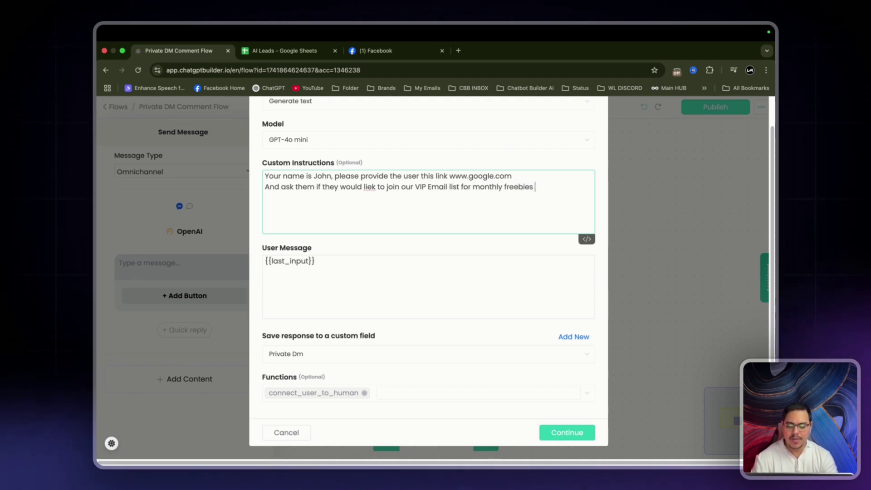
pyautogui.press('BackSpace')
pyautogui.press('BackSpace')
pyautogui.press('BackSpace')
pyautogui.press('BackSpace')
pyautogui.press('BackSpace')
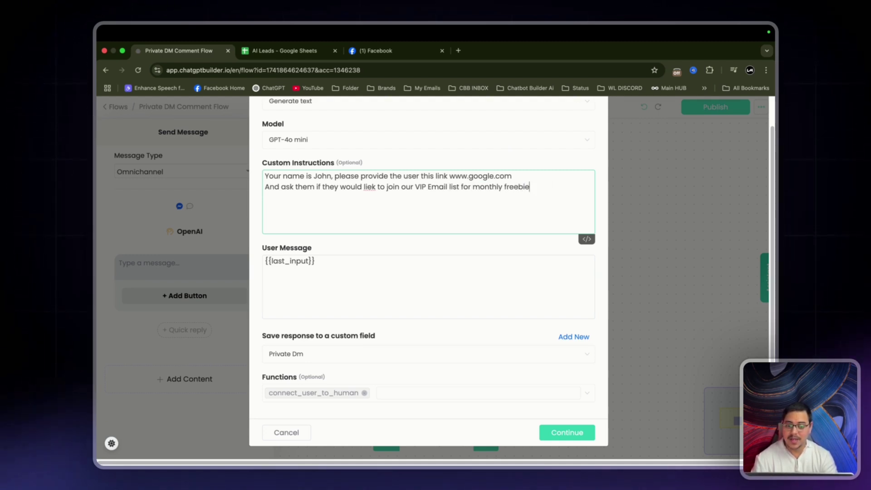
pyautogui.write('/ Resorces/')
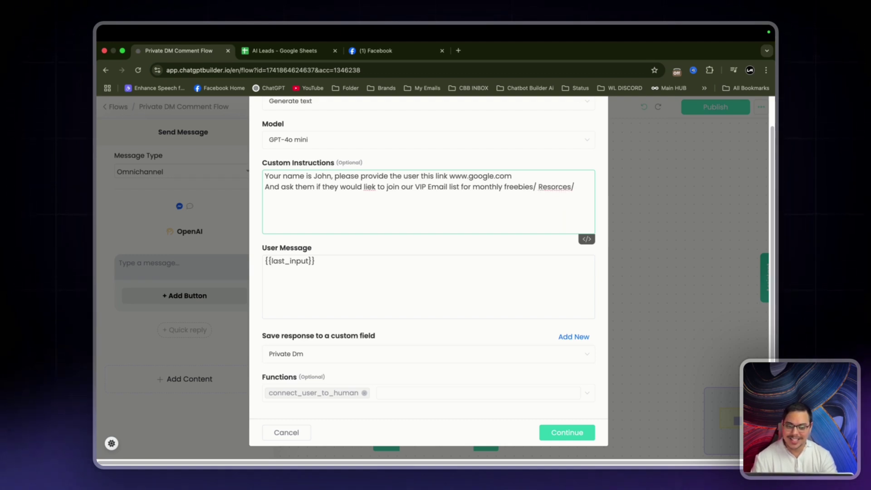
pyautogui.press('BackSpace')
pyautogui.write('/. D')
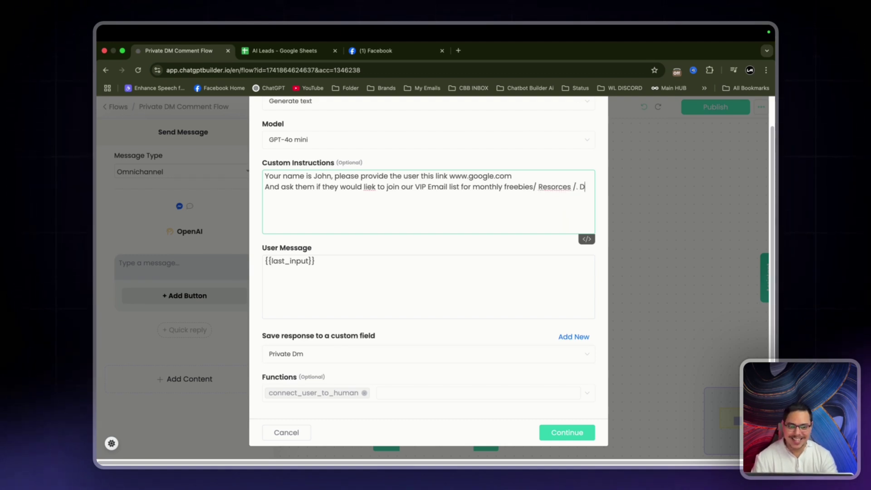
pyautogui.write('iscounts')
# Correct 'Resorces' to 'Resources' and end the line with '/Discounts.'.
pyautogui.rightClick(552, 187)
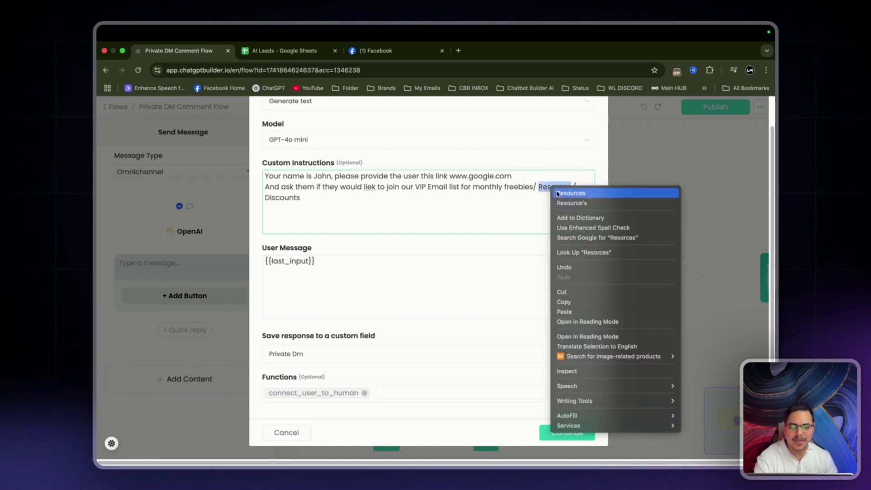
pyautogui.click(558, 194)
pyautogui.click(582, 194)
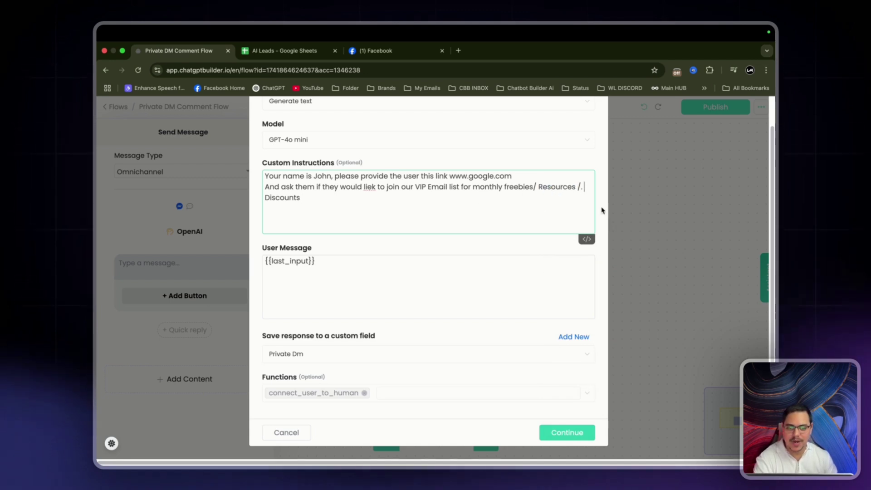
pyautogui.press('BackSpace')
pyautogui.press('BackSpace')
pyautogui.click(319, 200)
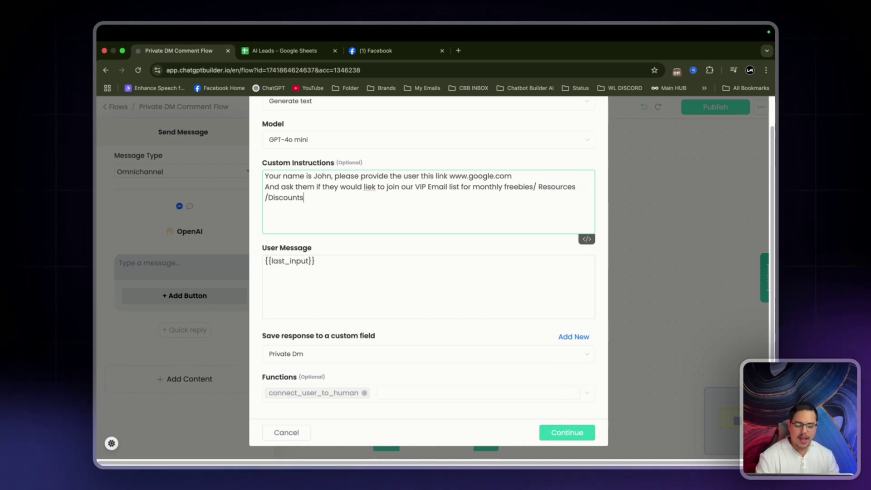
pyautogui.write('.')
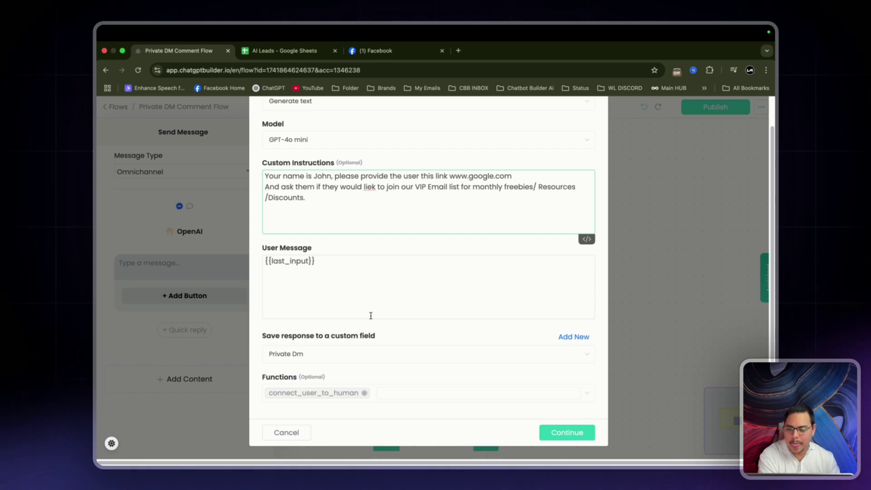
# Remove connect_user_to_human from Functions and save the OpenAI step.
pyautogui.tripleClick(361, 267)
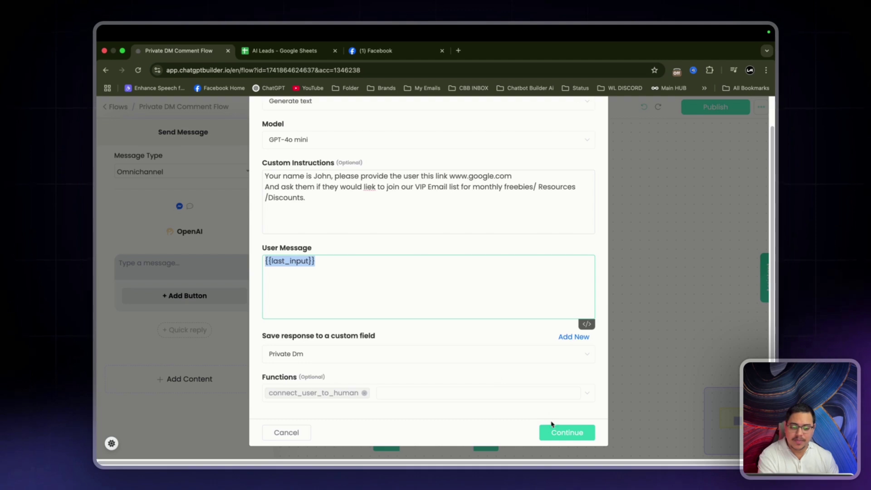
pyautogui.click(364, 393)
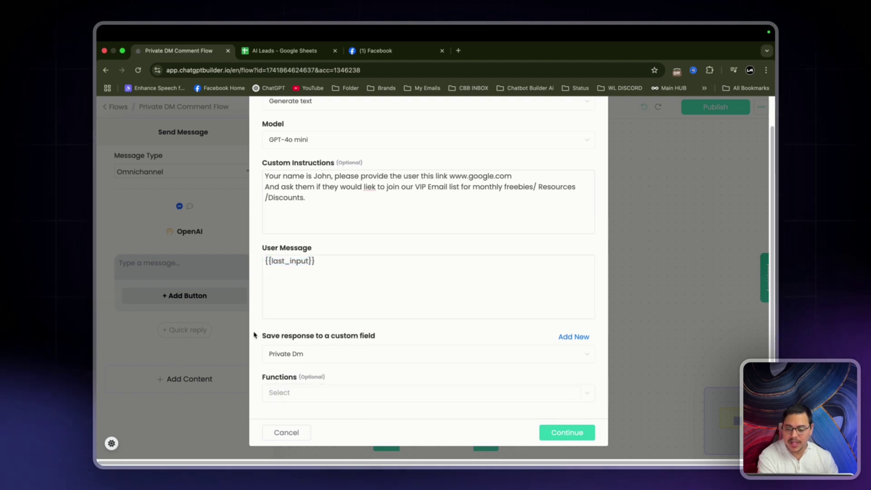
pyautogui.moveTo(255, 335); pyautogui.dragTo(425, 336)
pyautogui.click(428, 336)
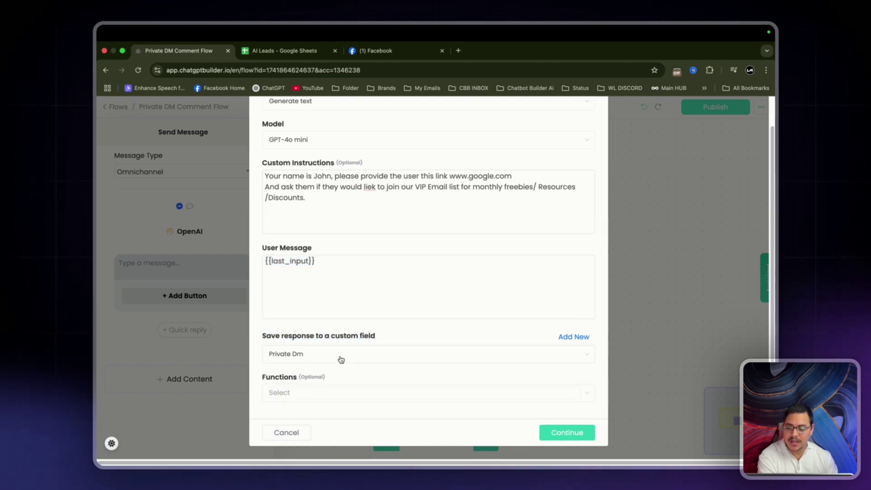
pyautogui.click(583, 435)
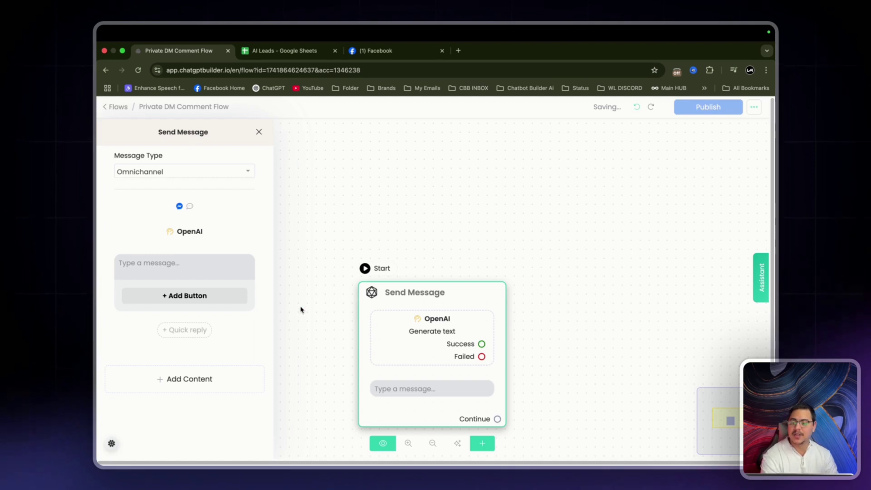
# Insert the {{Private Dm}} variable into the Send Message text and move the node to the upper left.
pyautogui.click(243, 273)
pyautogui.write('{')
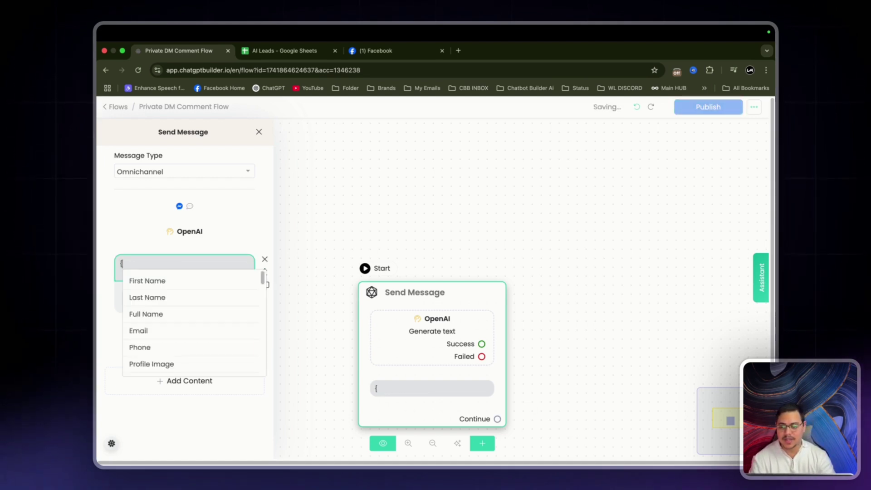
pyautogui.write('pr')
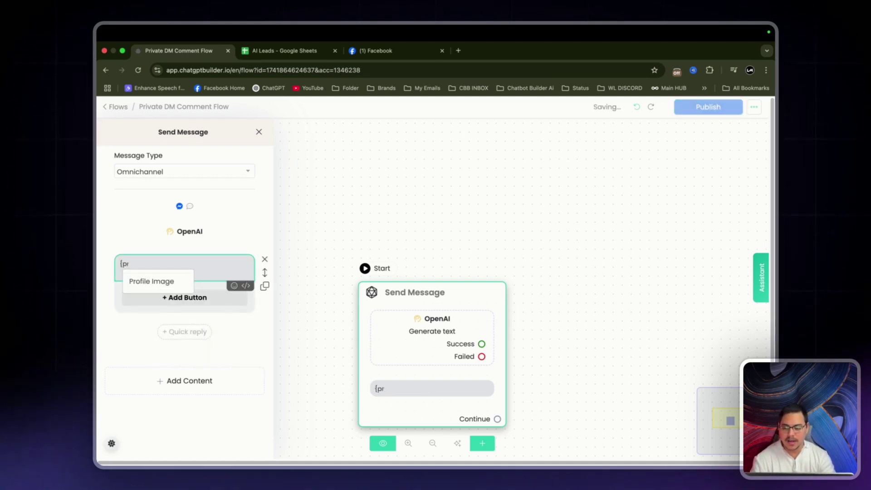
pyautogui.press('BackSpace')
pyautogui.press('BackSpace')
pyautogui.press('BackSpace')
pyautogui.click(294, 144)
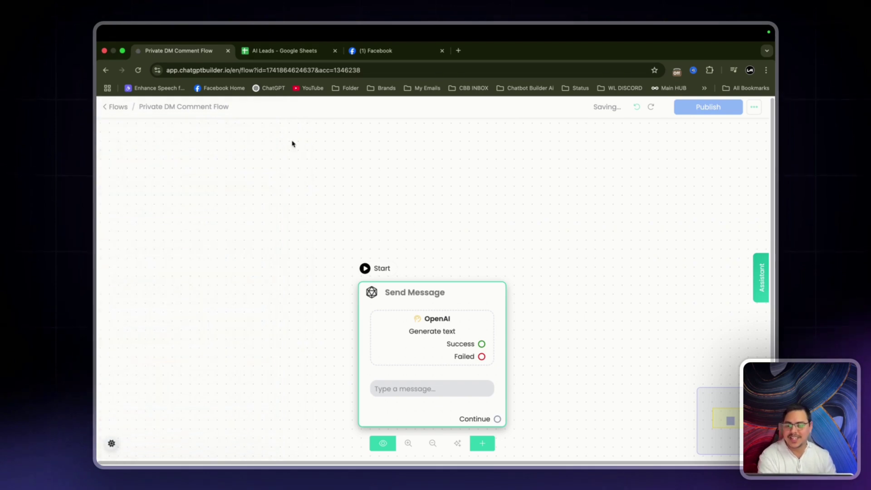
pyautogui.click(398, 306)
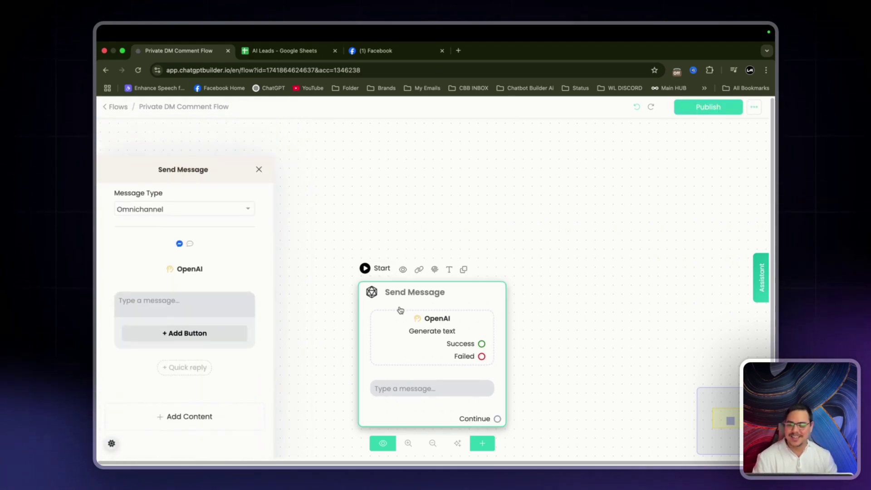
pyautogui.click(164, 275)
pyautogui.write('{pr')
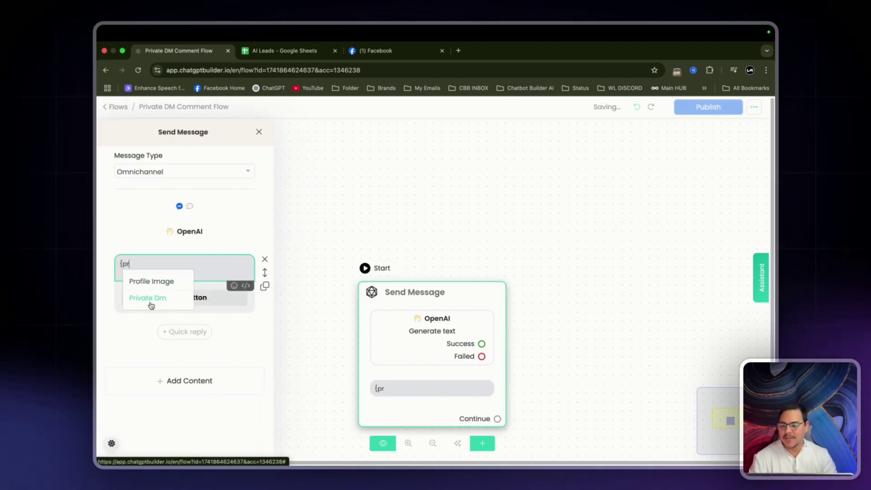
pyautogui.click(148, 295)
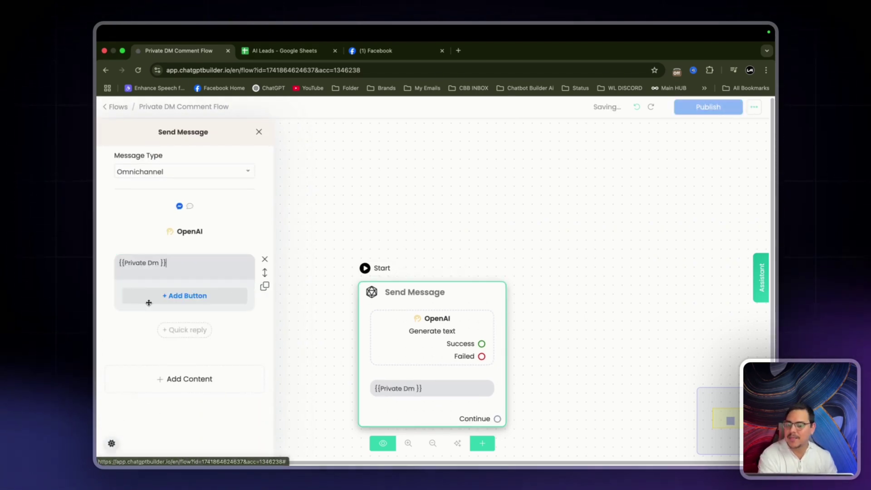
pyautogui.click(319, 249)
pyautogui.moveTo(414, 297); pyautogui.dragTo(188, 191)
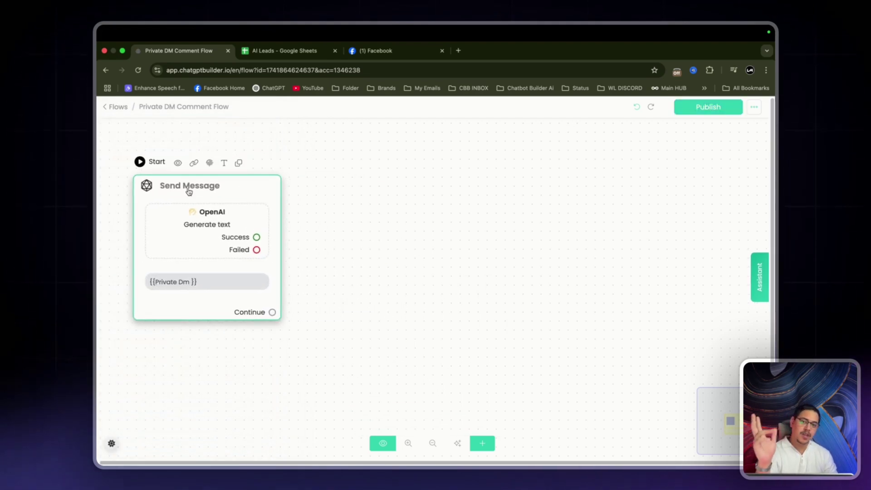
# Open the side panel of the Send Message node at the canvas's upper left.
pyautogui.click(189, 190)
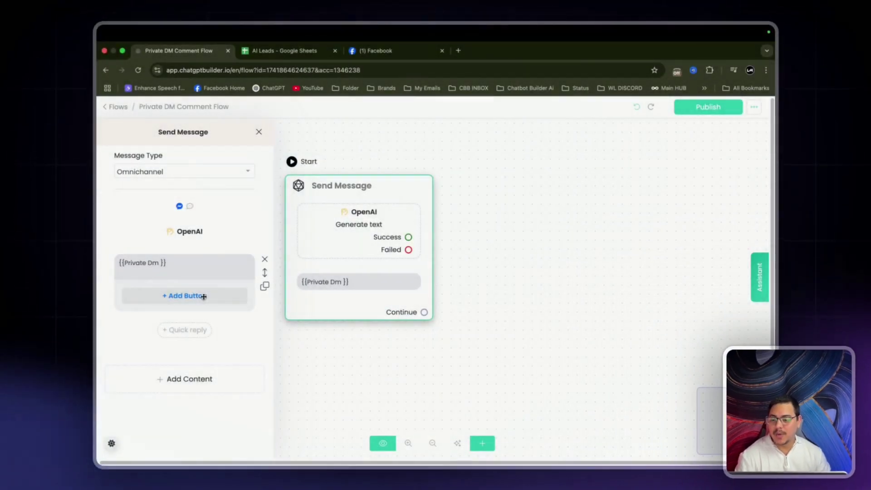
# Add Button #1 beneath the {{Private Dm}} message.
pyautogui.click(204, 296)
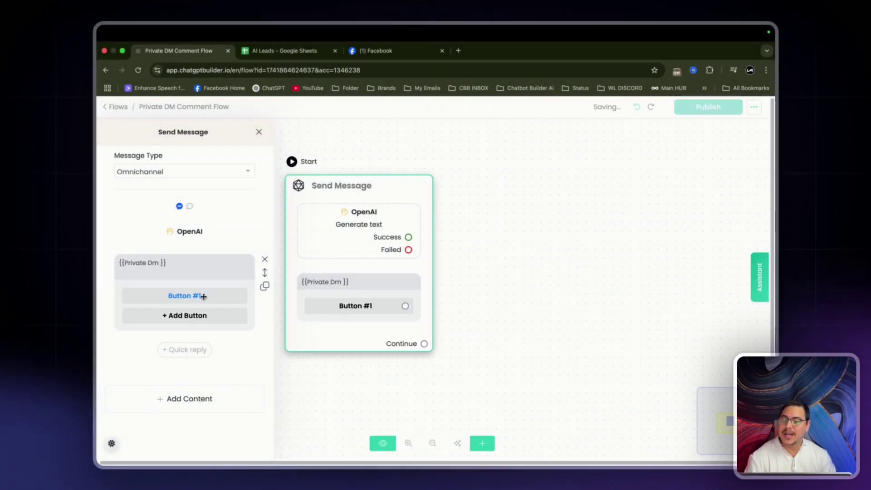
# Rename Button #1 to 'VIP EMAIL LIST' and link it to a new Send Message #1 step.
pyautogui.click(202, 296)
pyautogui.click(334, 154)
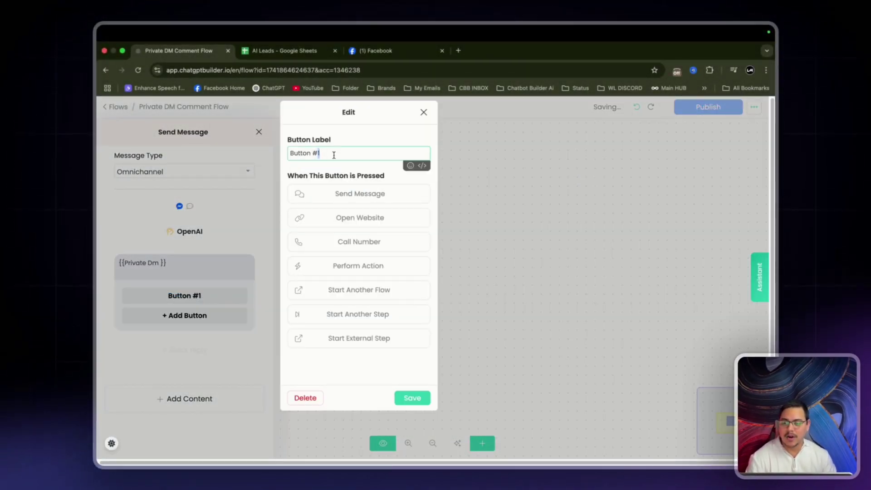
pyautogui.press('super+a')
pyautogui.press('BackSpace')
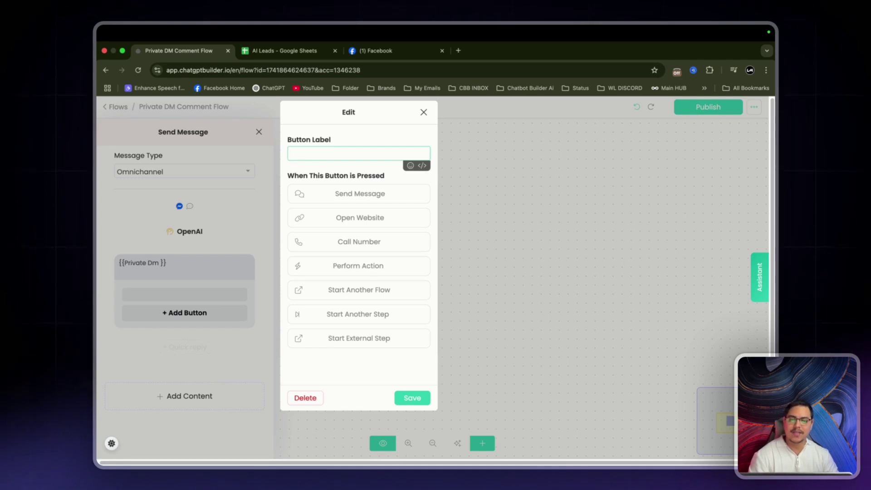
pyautogui.write('VIP EMAIL LIST')
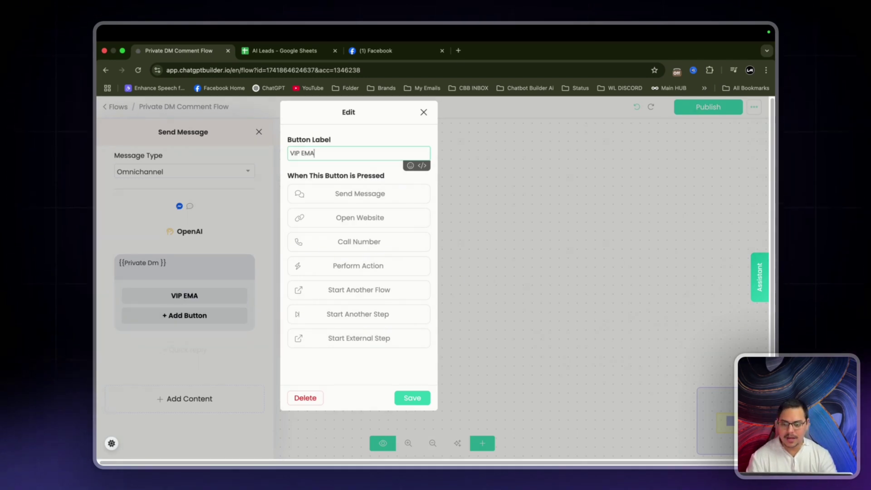
pyautogui.click(413, 398)
pyautogui.click(459, 374)
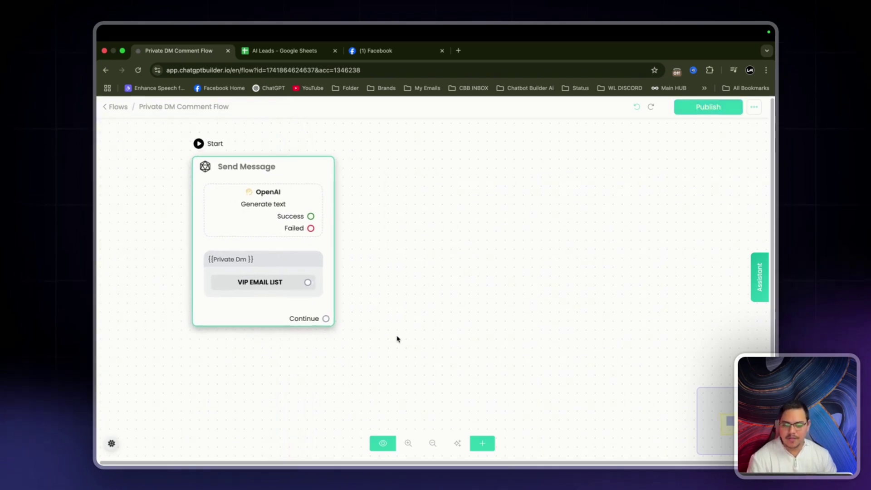
pyautogui.click(437, 255)
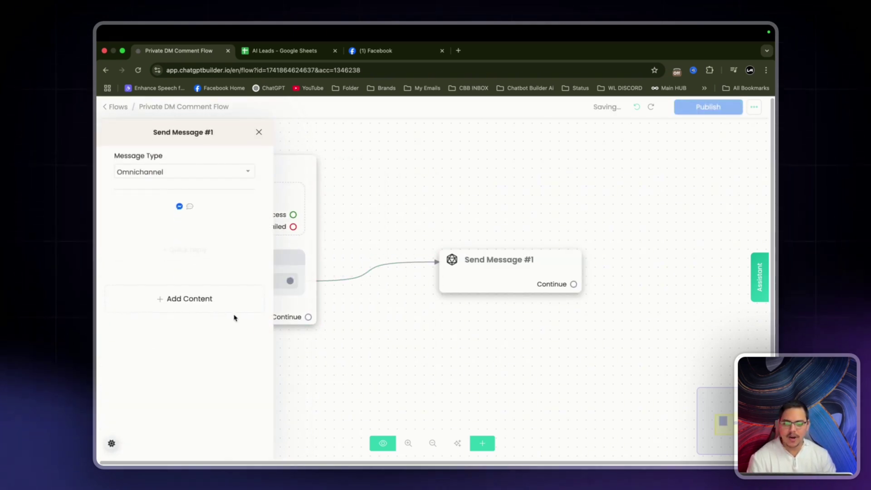
# Add a reply-waiting message: 'Awesome, Can we please have your First name .'.
pyautogui.click(189, 298)
pyautogui.click(133, 178)
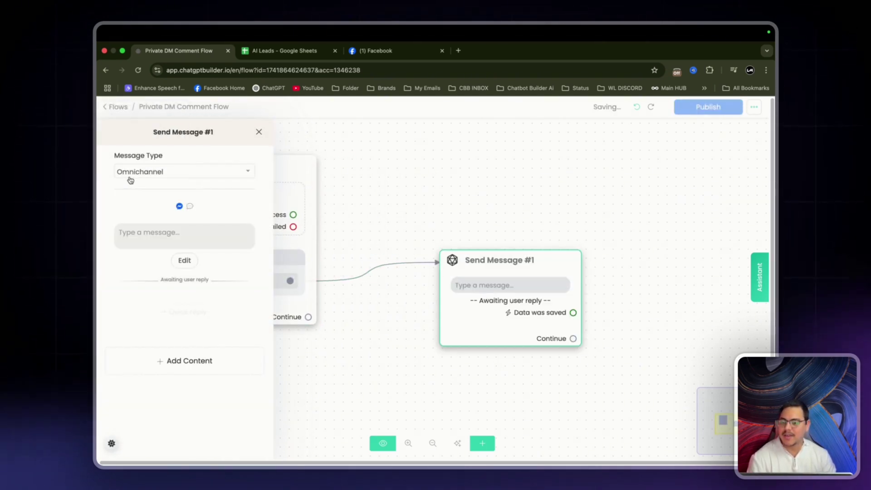
pyautogui.click(190, 231)
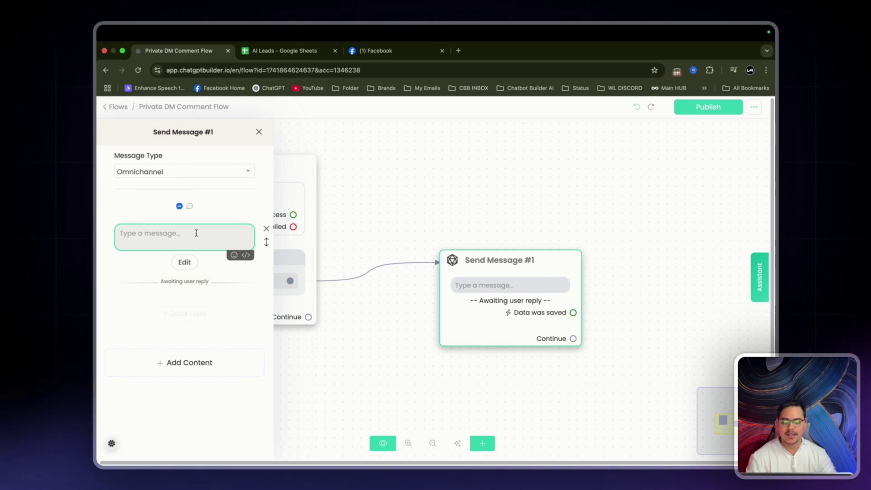
pyautogui.write('Awesome, Can we p')
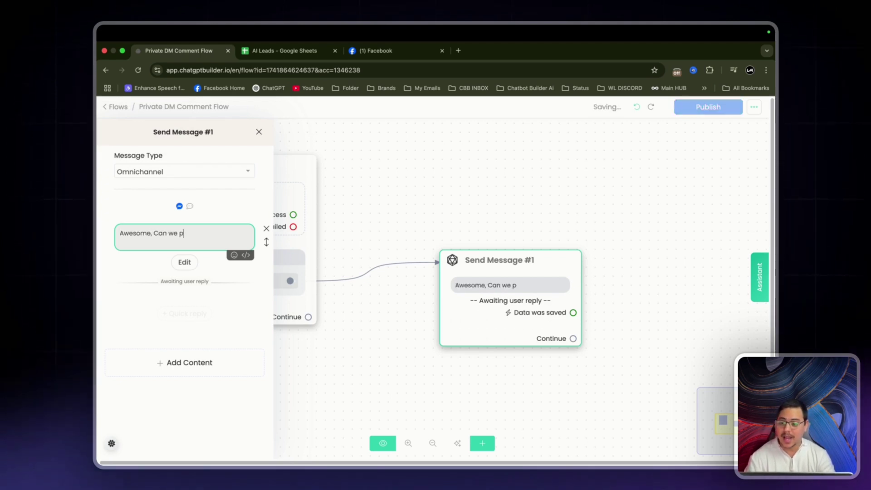
pyautogui.write('lease have your F')
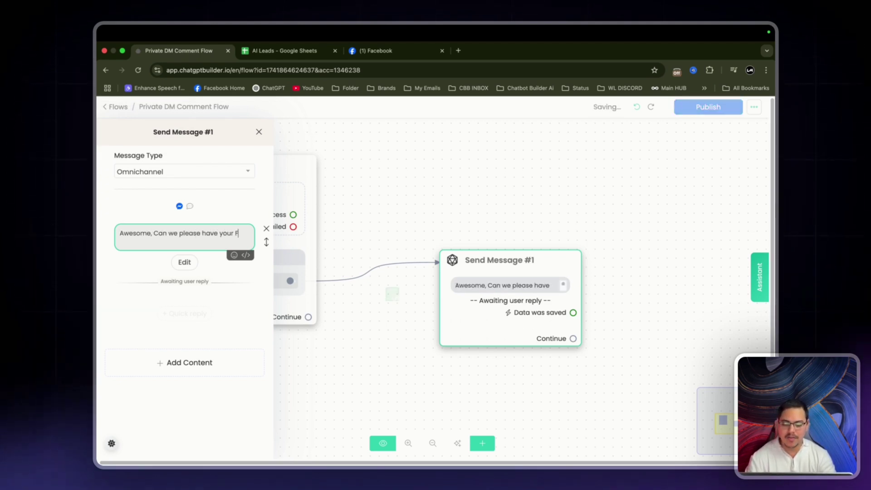
pyautogui.write('irst name .')
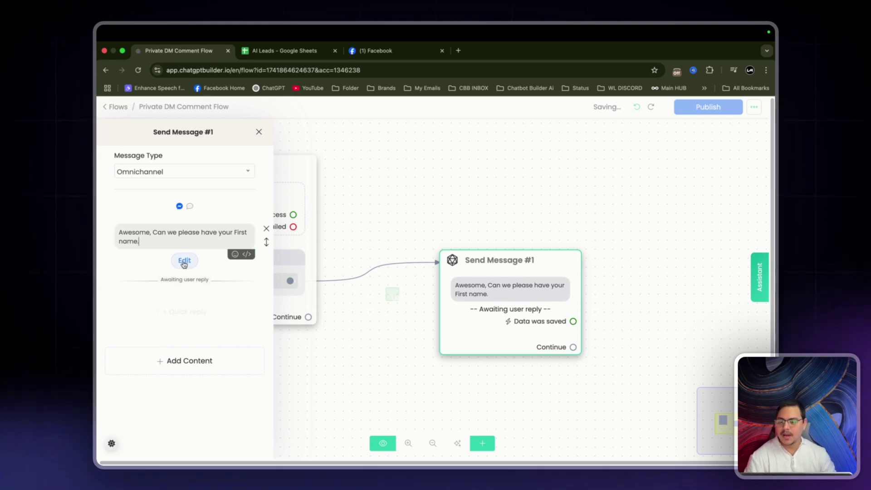
# Expect a Text reply saved to the First Name custom field.
pyautogui.click(185, 261)
pyautogui.click(365, 165)
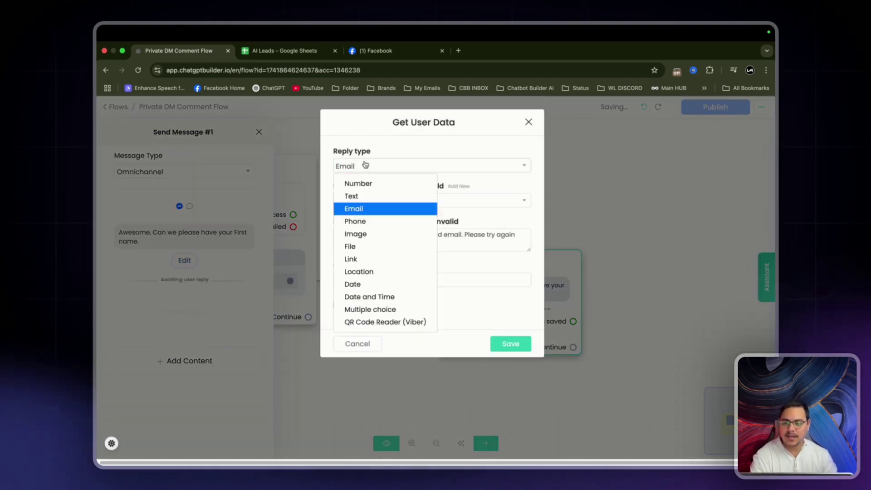
pyautogui.click(360, 196)
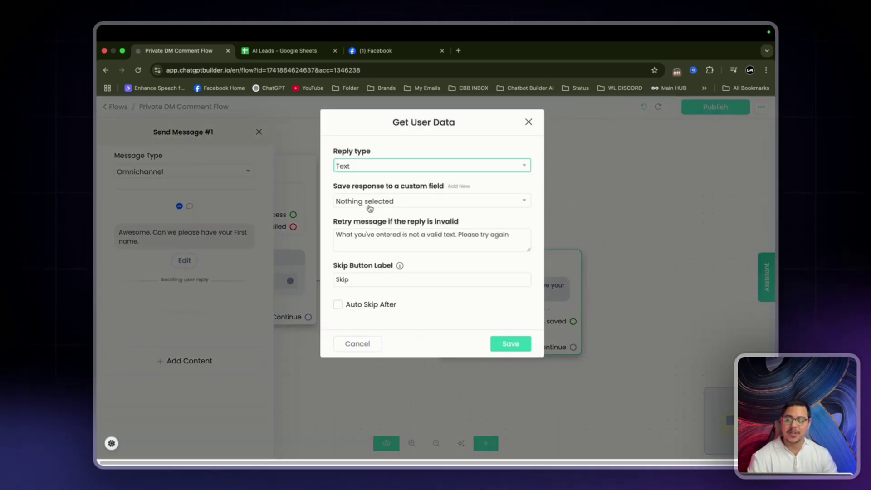
pyautogui.click(378, 204)
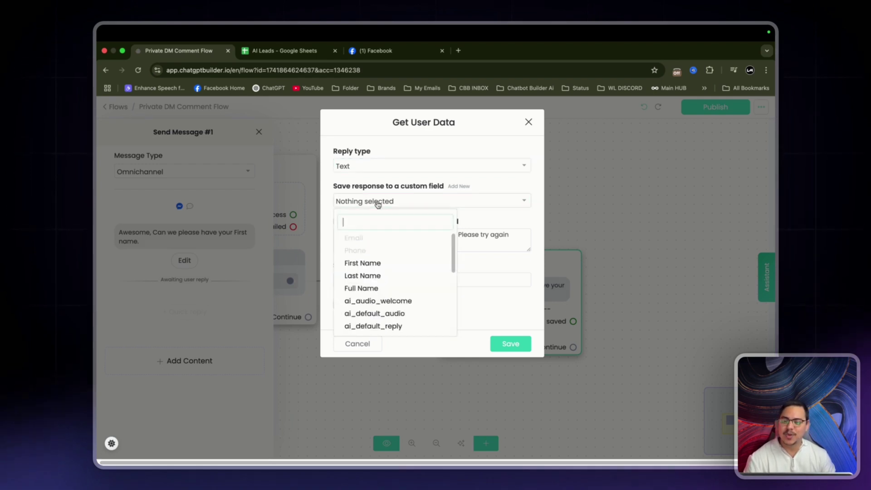
pyautogui.write('first')
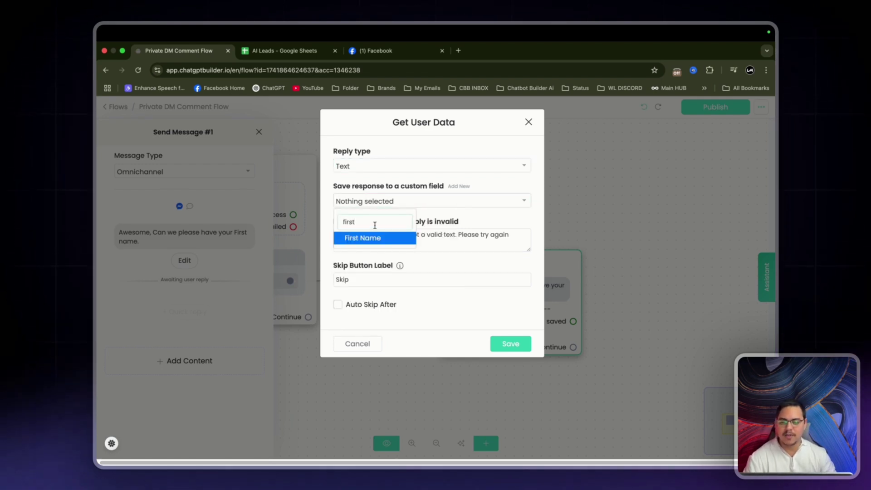
pyautogui.click(375, 238)
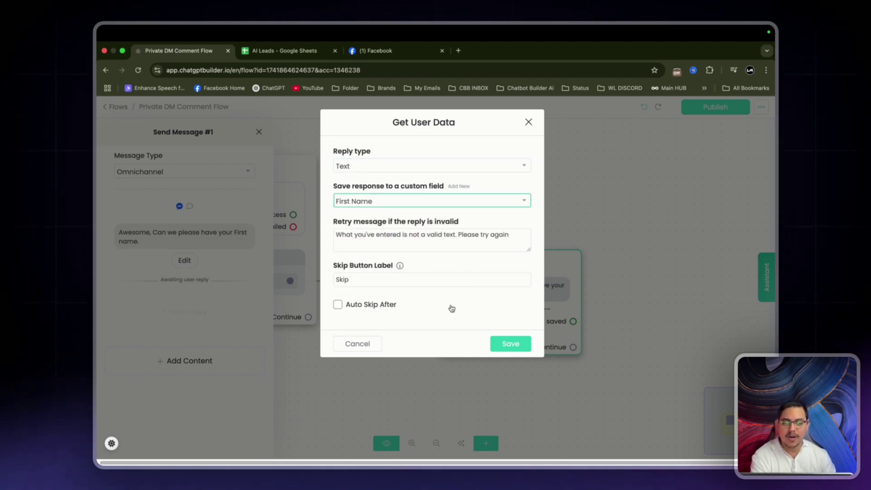
pyautogui.click(510, 344)
pyautogui.click(415, 368)
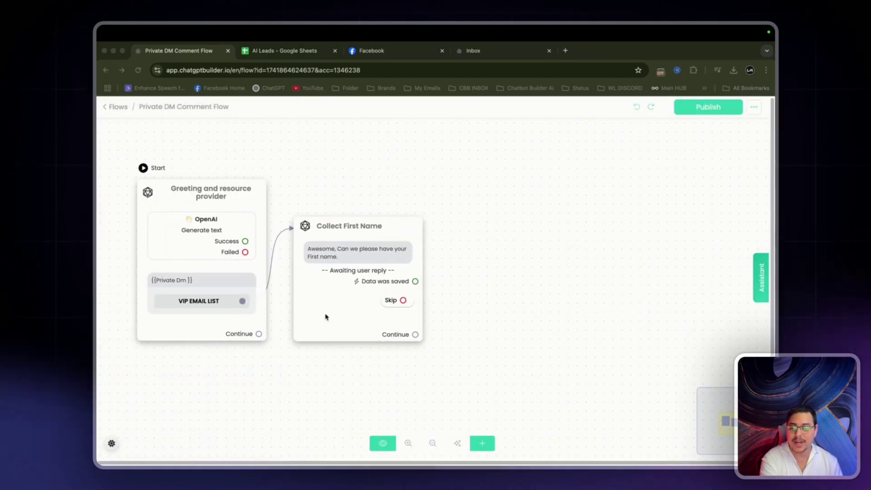
pyautogui.click(395, 328)
# Add a linked step saying 'Thank you {{first_name}} now we just need your email.' saving the reply as Email.
pyautogui.moveTo(414, 336); pyautogui.dragTo(493, 265)
pyautogui.click(201, 293)
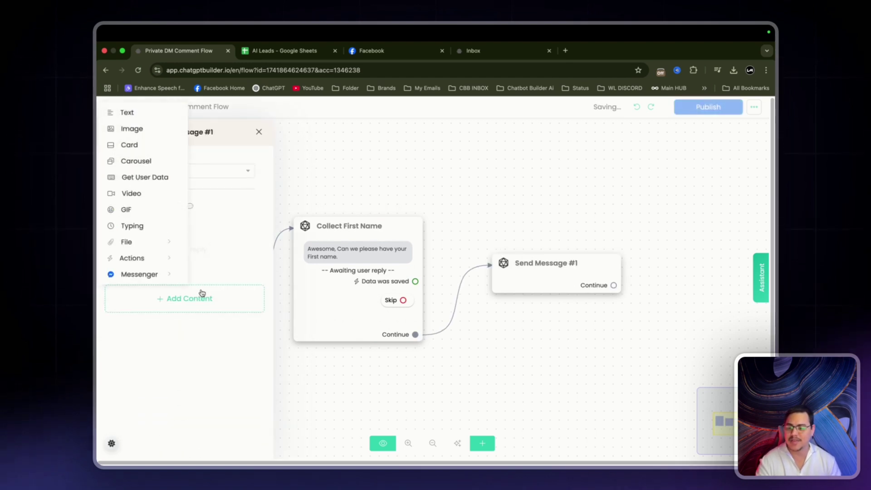
pyautogui.click(143, 177)
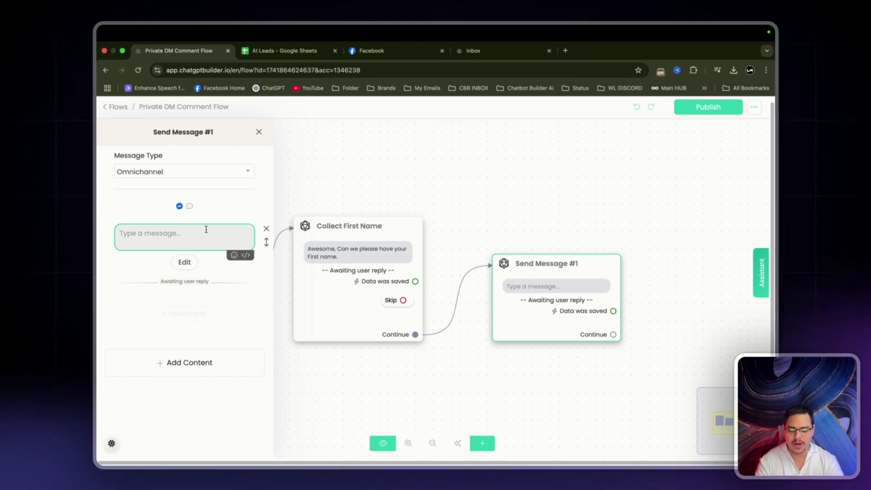
pyautogui.write('Thank you {firs')
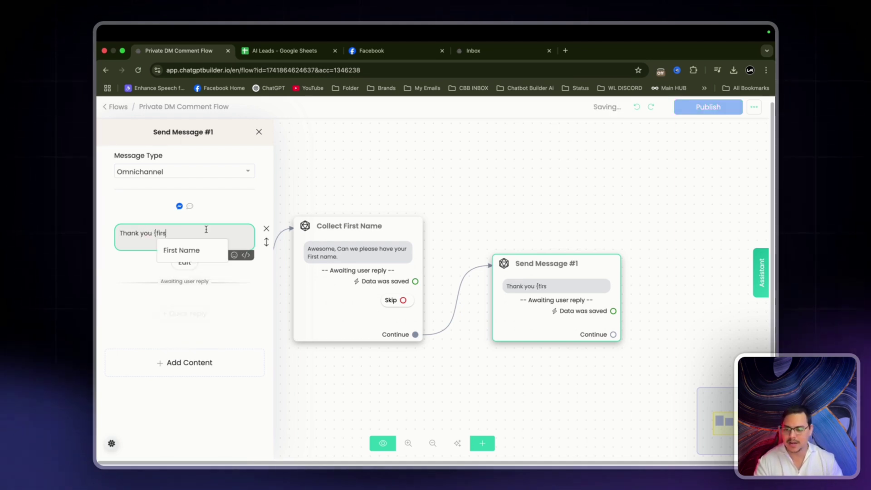
pyautogui.click(195, 249)
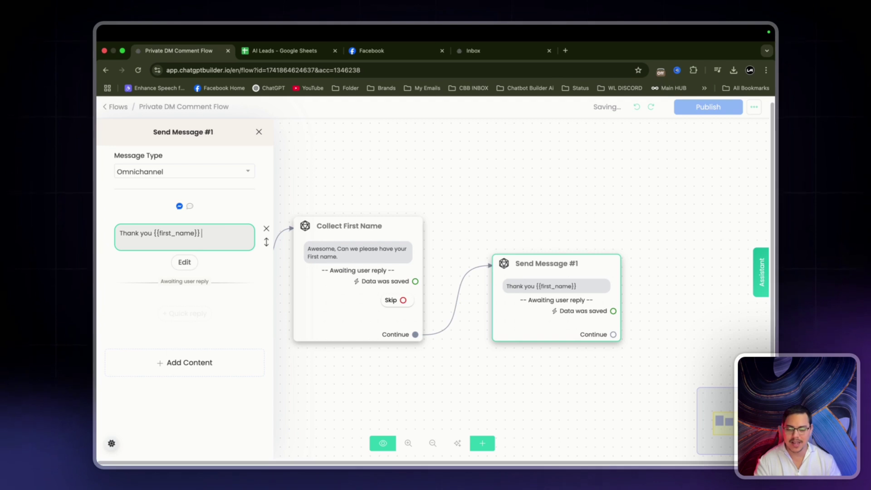
pyautogui.write('now we just ne')
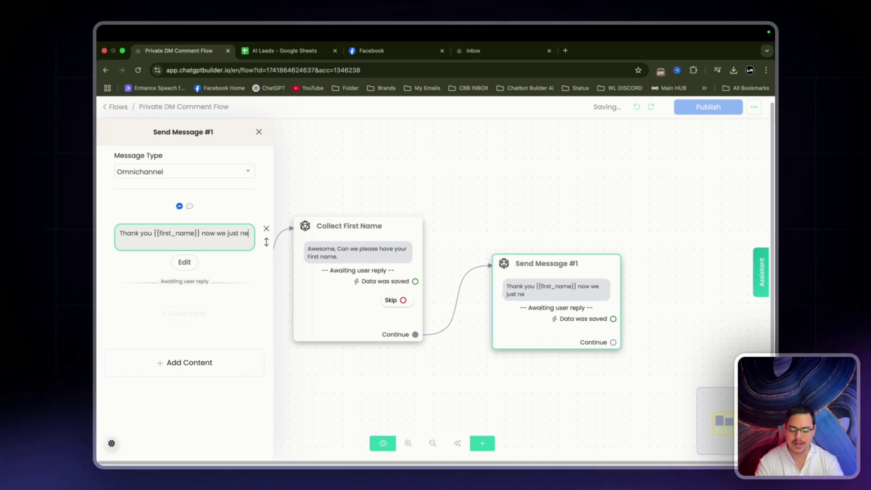
pyautogui.write('ed your emai')
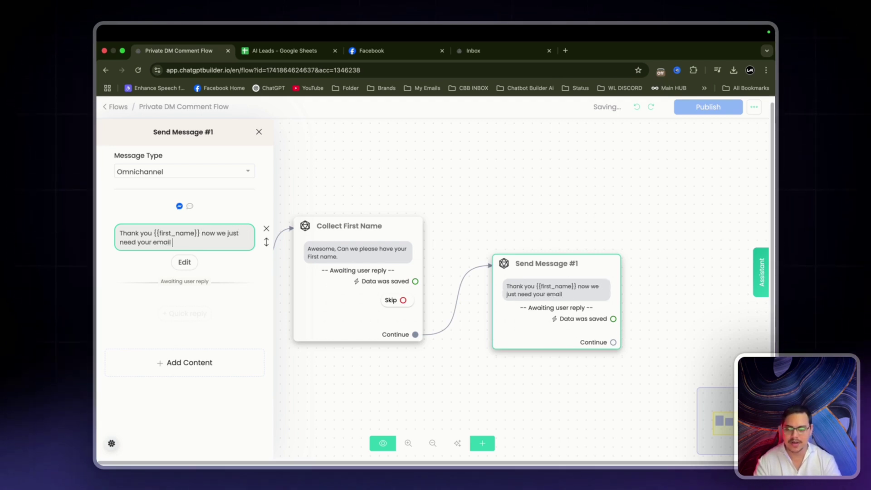
pyautogui.write('l.')
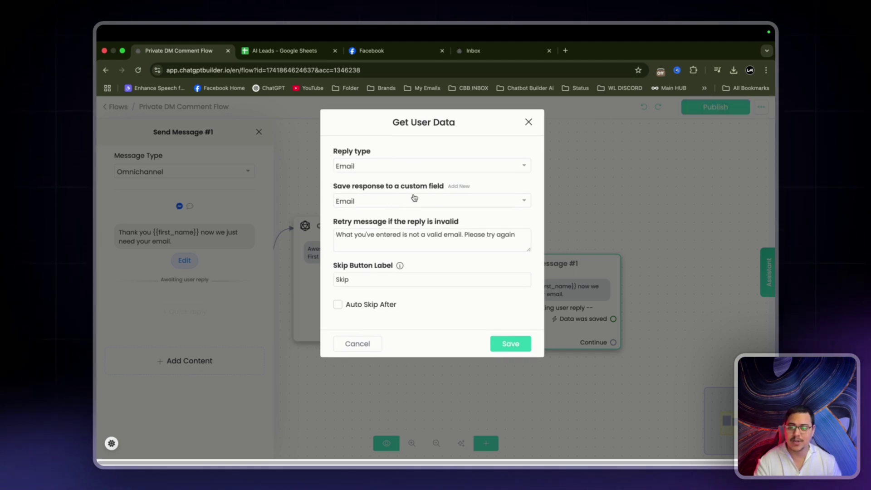
pyautogui.click(523, 348)
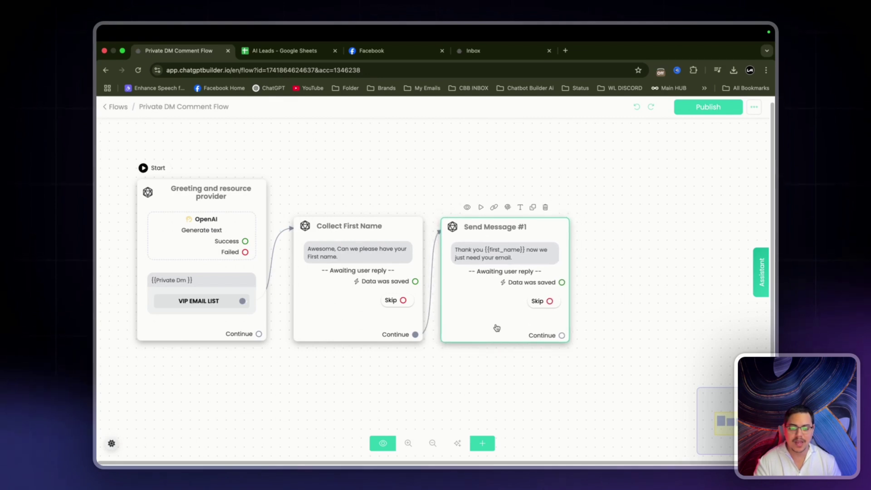
pyautogui.click(659, 325)
pyautogui.scroll(-3, 511, 335)
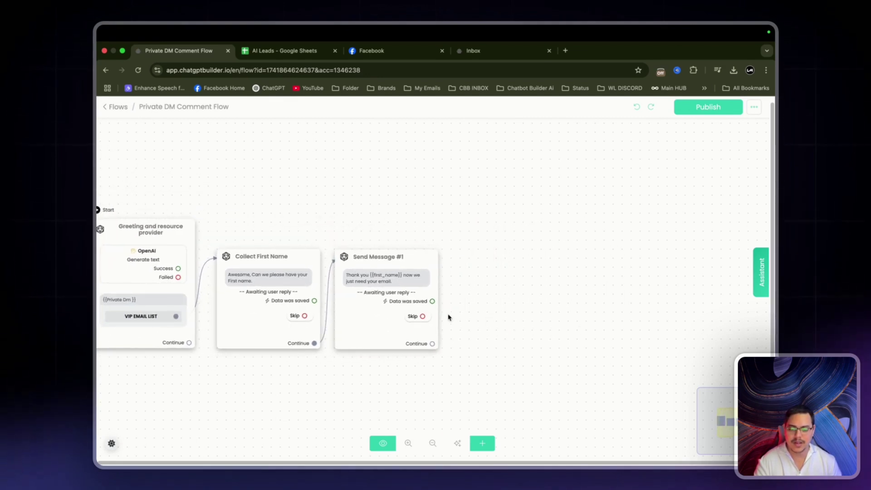
# Add Send Message #2 with a Set Email Opt-In action, then connect an empty Send Message #3 after it.
pyautogui.moveTo(431, 301); pyautogui.dragTo(462, 269)
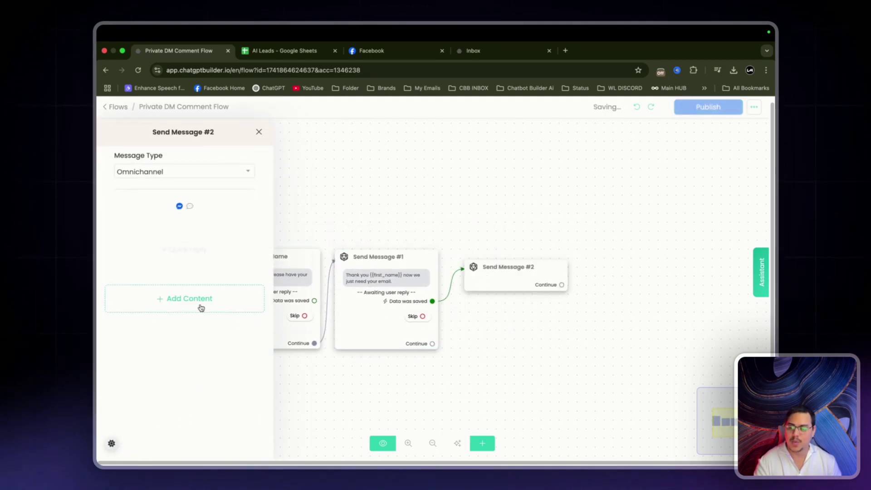
pyautogui.click(181, 307)
pyautogui.moveTo(144, 260)
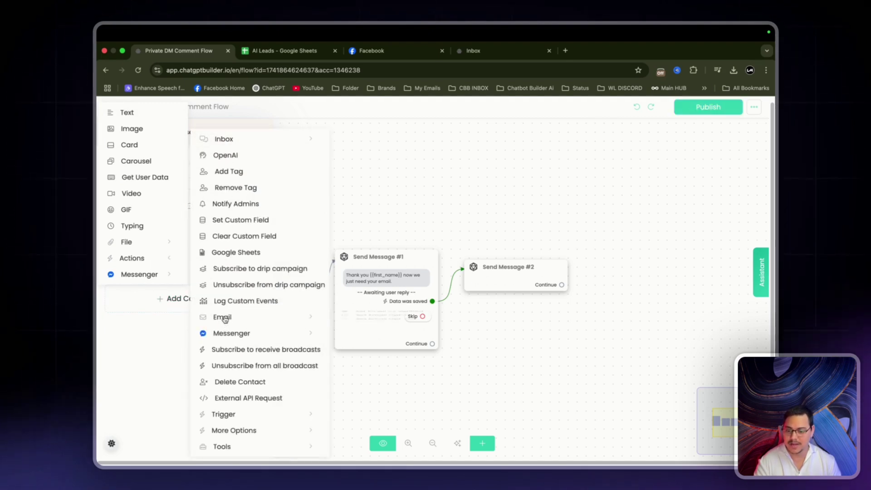
pyautogui.moveTo(224, 319)
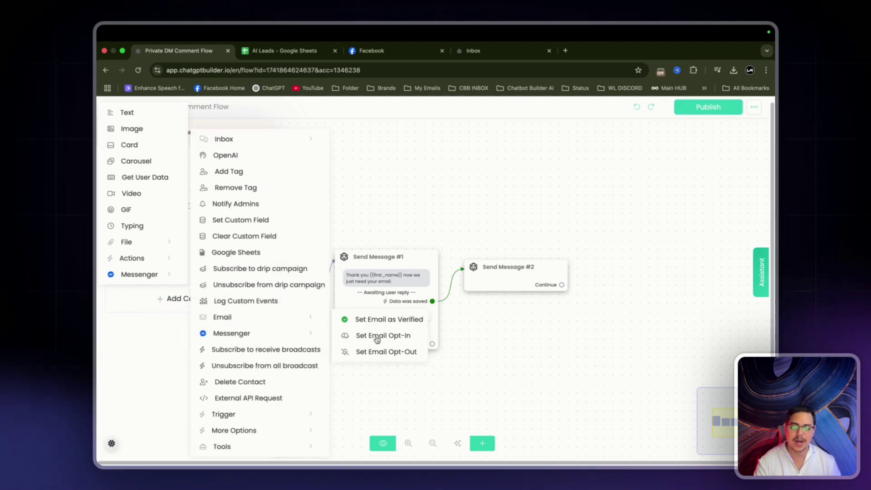
pyautogui.click(377, 336)
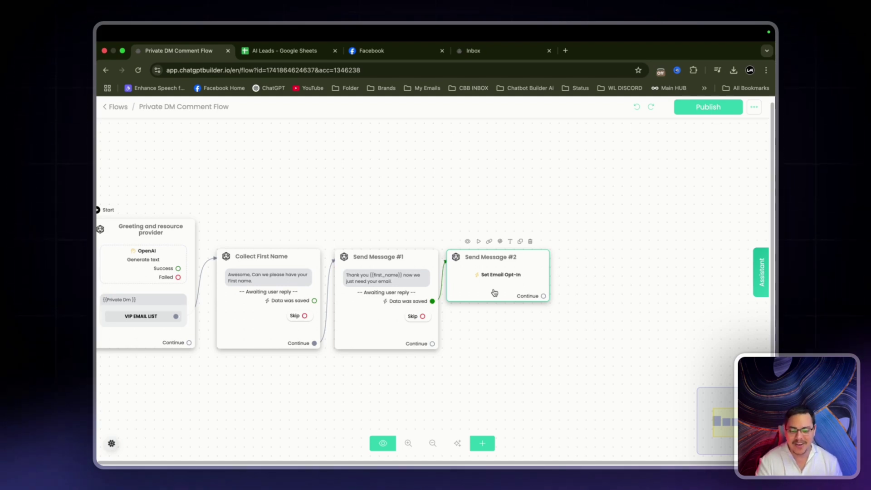
pyautogui.moveTo(494, 293); pyautogui.dragTo(495, 291)
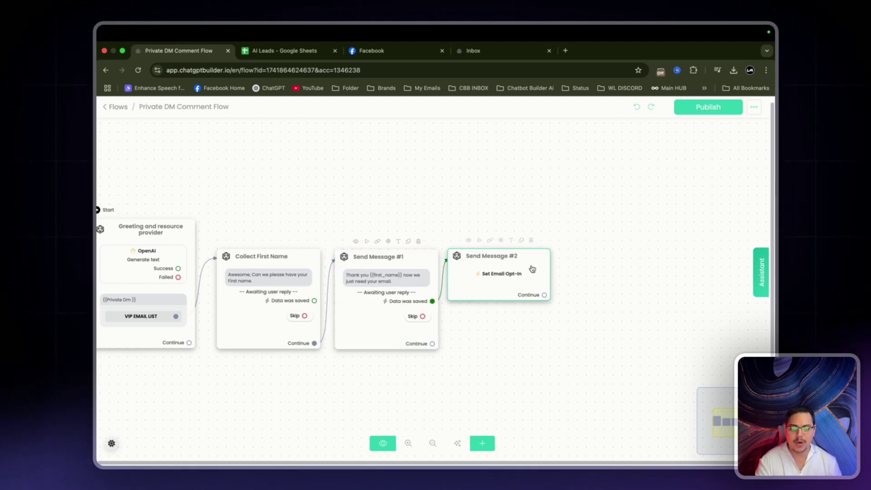
pyautogui.moveTo(545, 295); pyautogui.dragTo(583, 243)
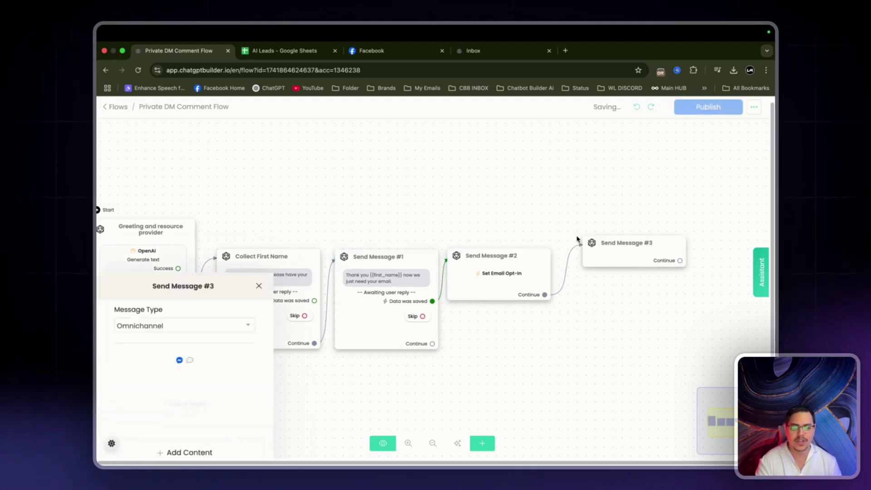
# Add a Google Sheets action to Send Message #3.
pyautogui.click(160, 300)
pyautogui.click(140, 257)
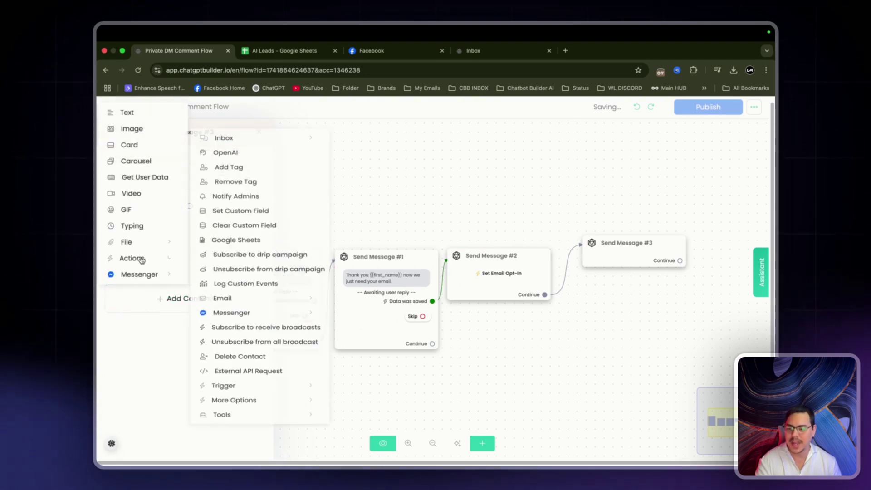
pyautogui.click(227, 257)
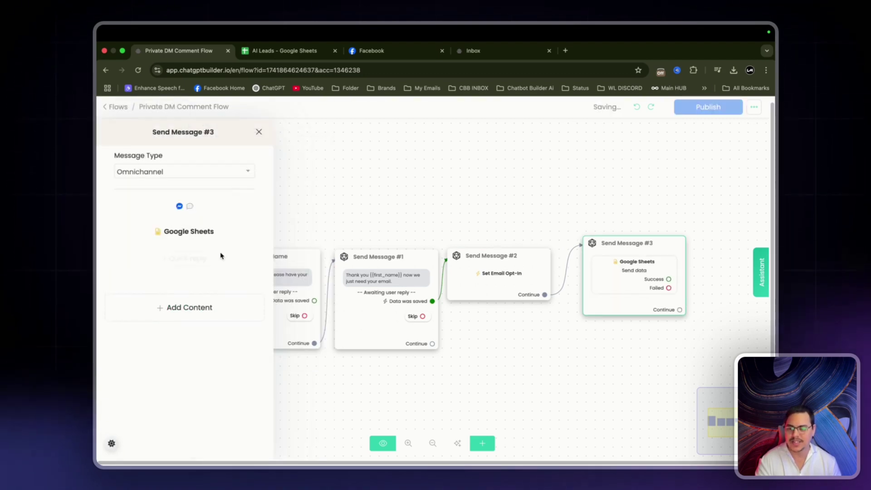
pyautogui.click(212, 231)
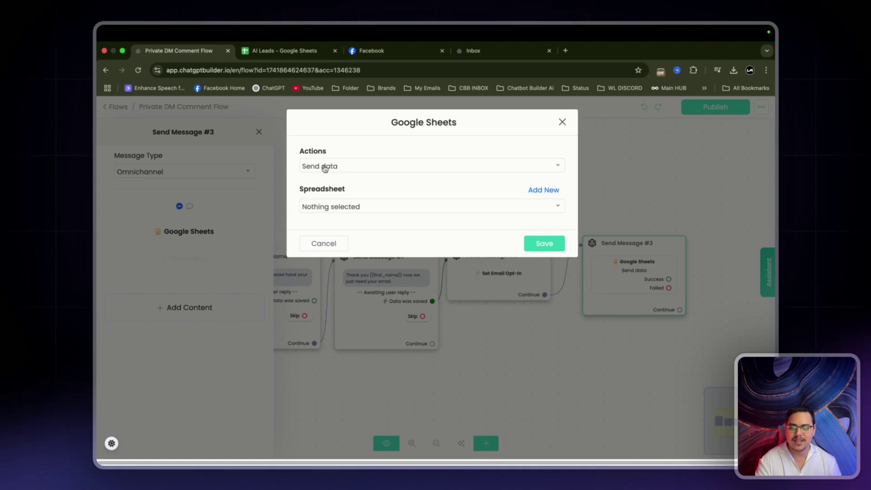
# Target Comment Leads Sheet1, mapping First Name to Name and Email to Email.
pyautogui.click(339, 206)
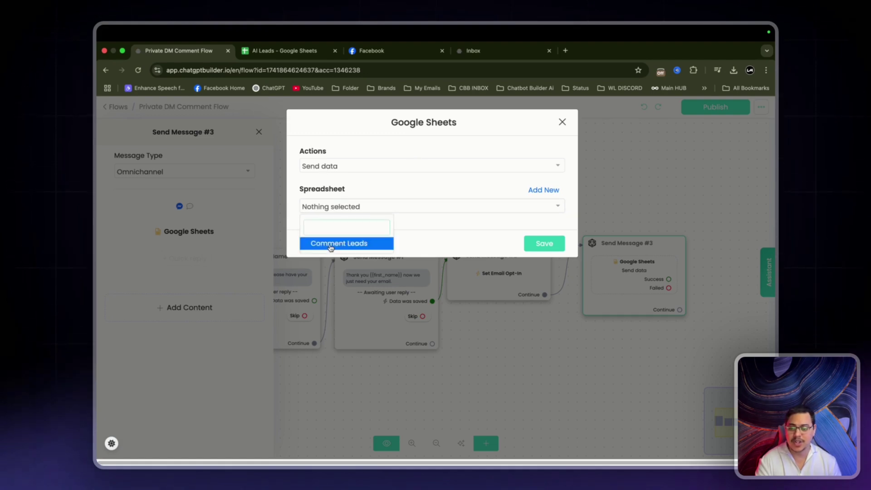
pyautogui.click(333, 243)
pyautogui.click(330, 245)
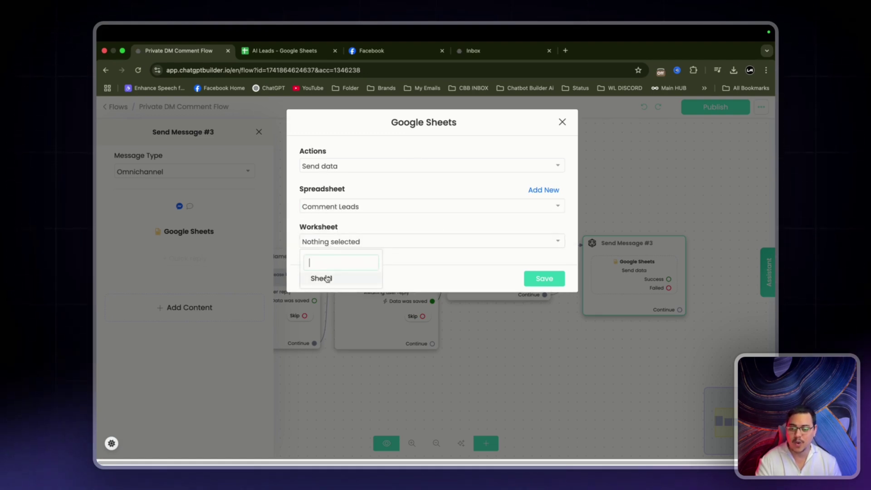
pyautogui.click(325, 278)
pyautogui.click(327, 282)
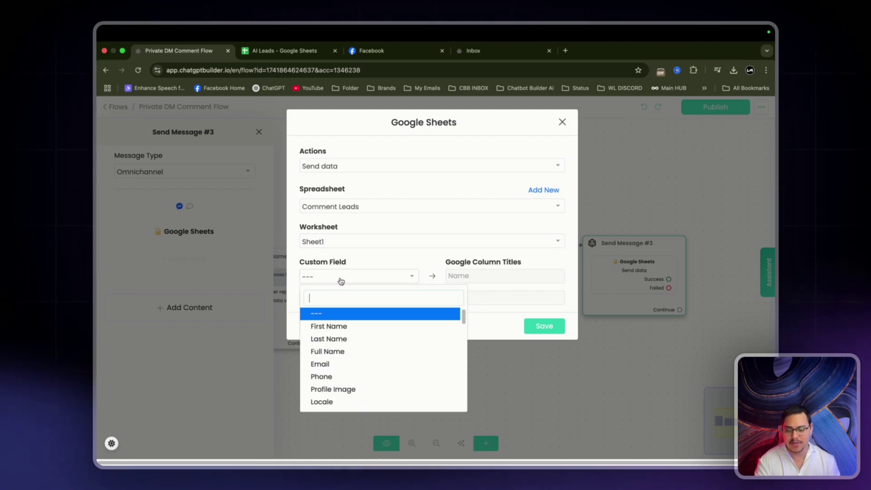
pyautogui.click(349, 326)
pyautogui.click(352, 296)
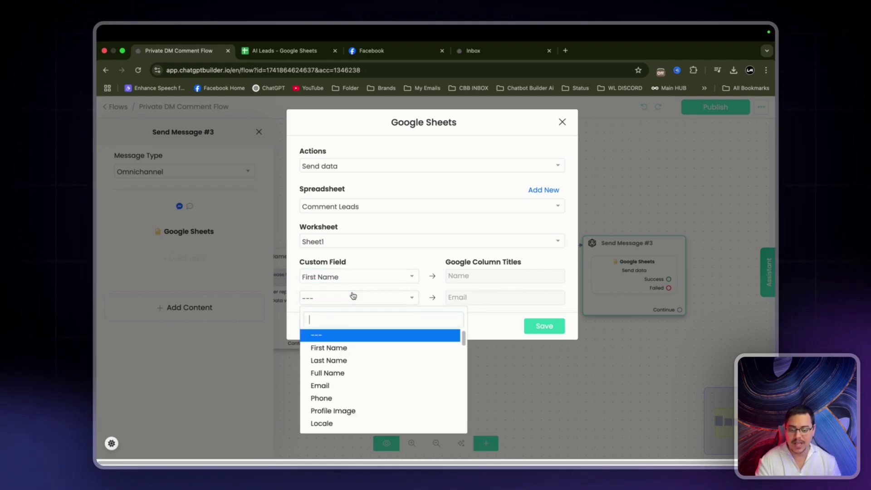
pyautogui.click(337, 385)
pyautogui.click(559, 326)
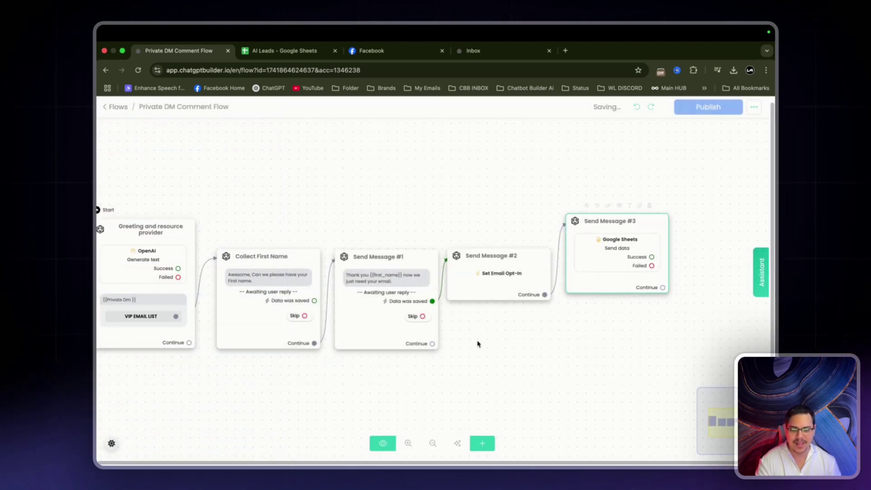
# Add a new message step after Send Message #1 with a text block.
pyautogui.moveTo(432, 344); pyautogui.dragTo(476, 338)
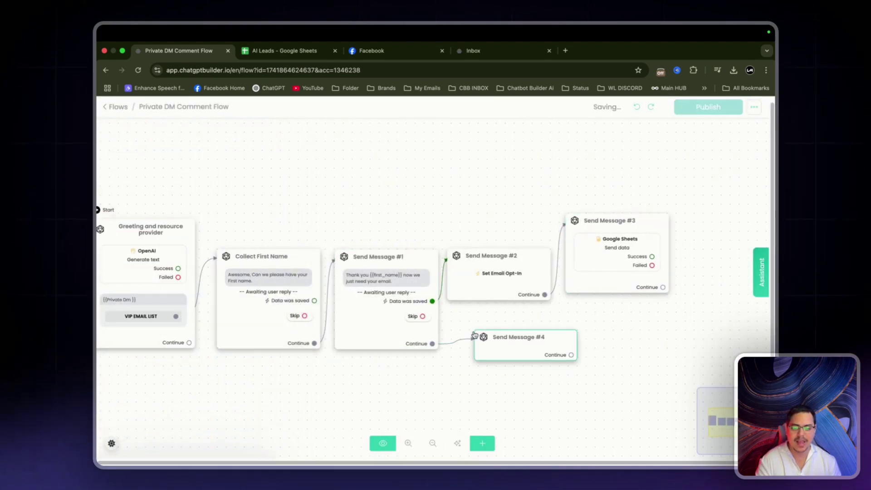
pyautogui.click(185, 298)
pyautogui.click(127, 110)
# Write 'Thank you very much {first name}… watch out for awesome deals and resources.' and close the panel.
pyautogui.write('Thank ')
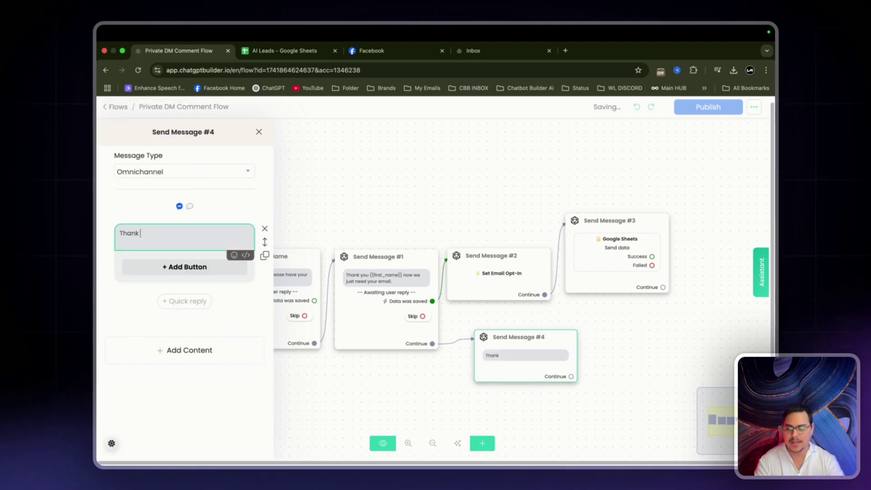
pyautogui.write('you ve')
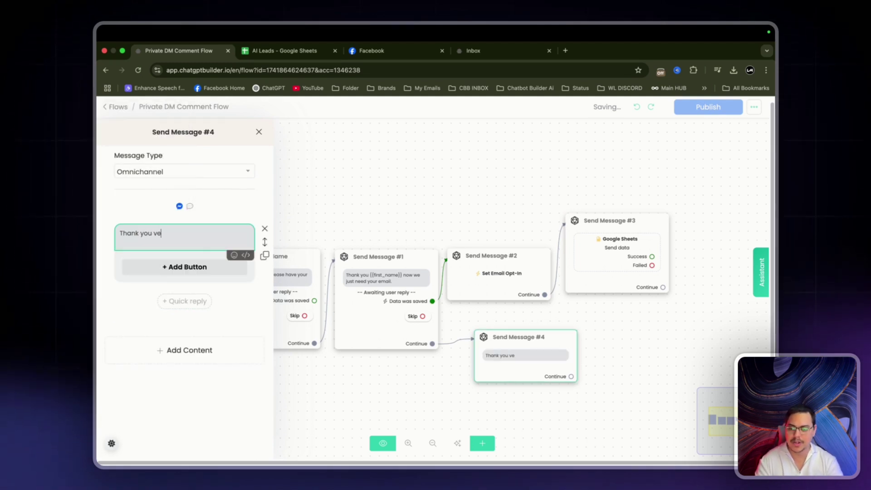
pyautogui.write('ry much {fi')
pyautogui.press('Return')
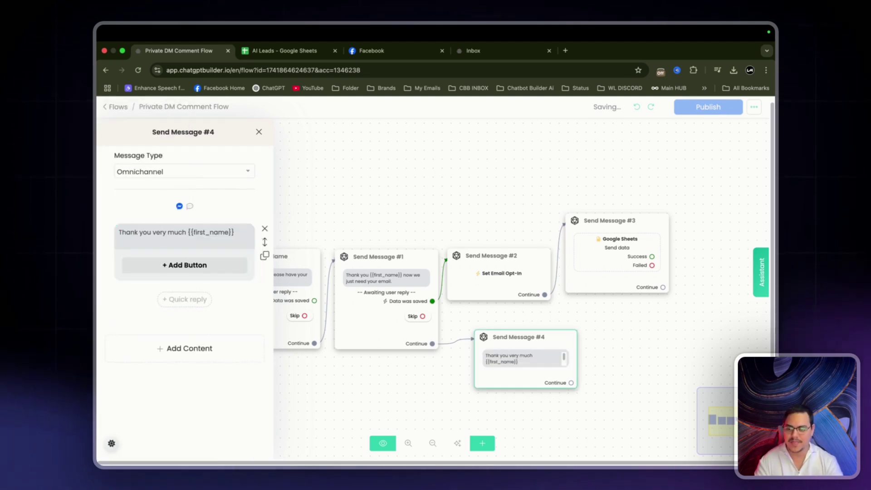
pyautogui.write('We')
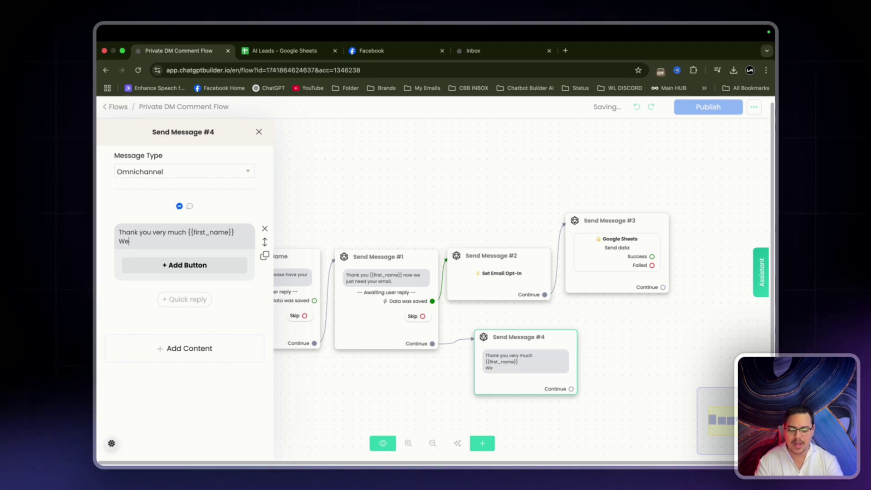
pyautogui.write(' are glad to have y')
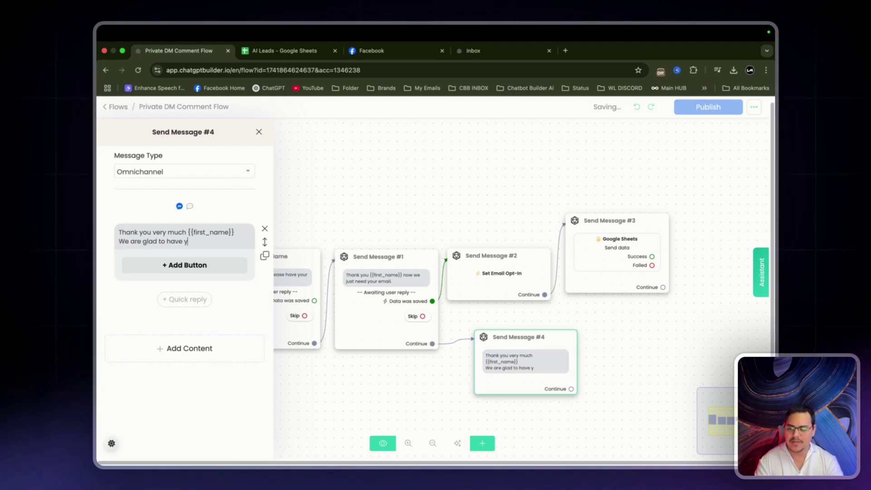
pyautogui.write('ou with us, watch')
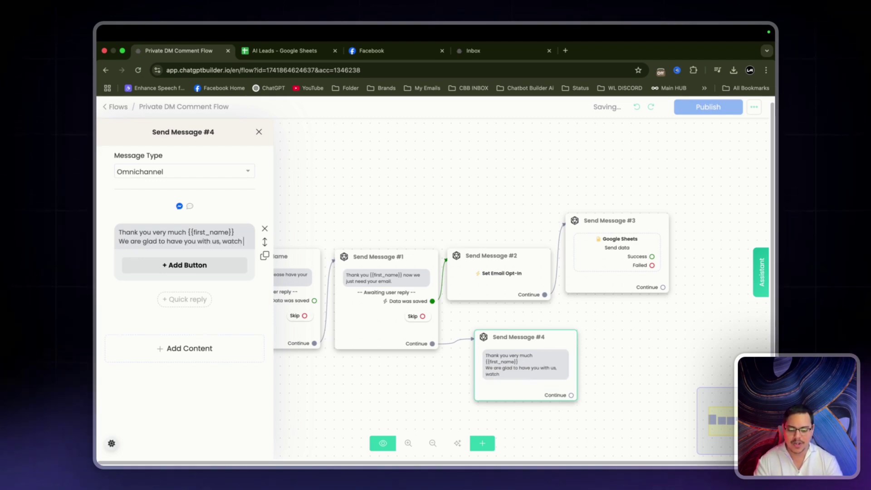
pyautogui.write(' out for awesome')
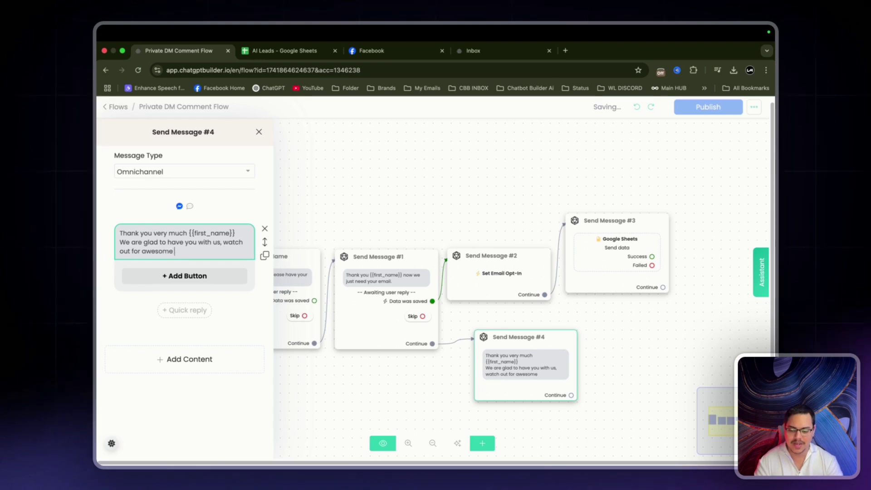
pyautogui.write(' deals and res')
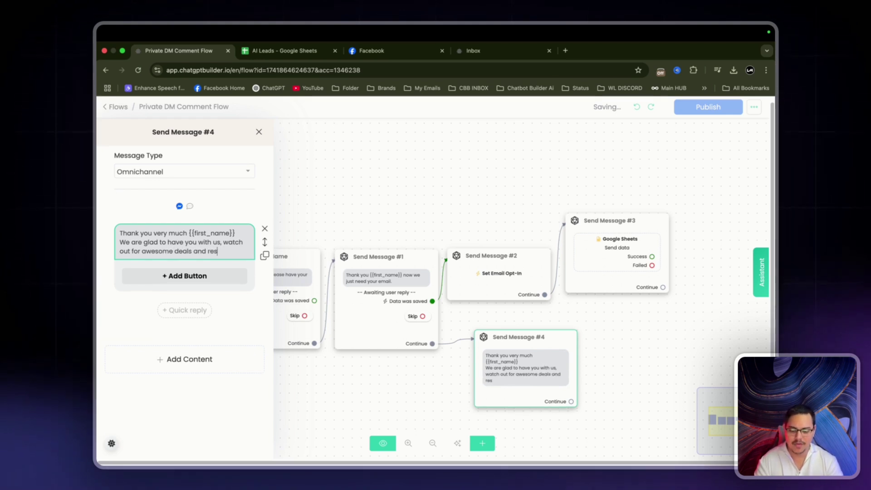
pyautogui.write('ources.')
pyautogui.click(362, 154)
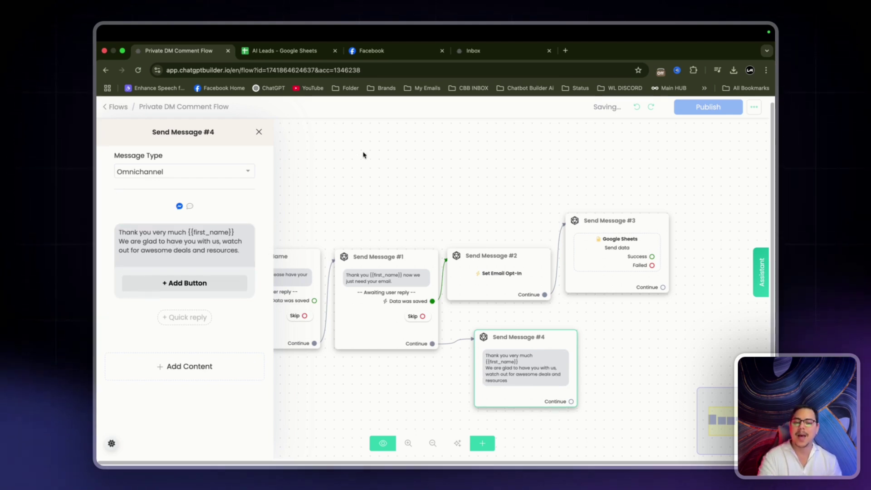
pyautogui.moveTo(353, 188); pyautogui.dragTo(412, 187)
pyautogui.click(217, 230)
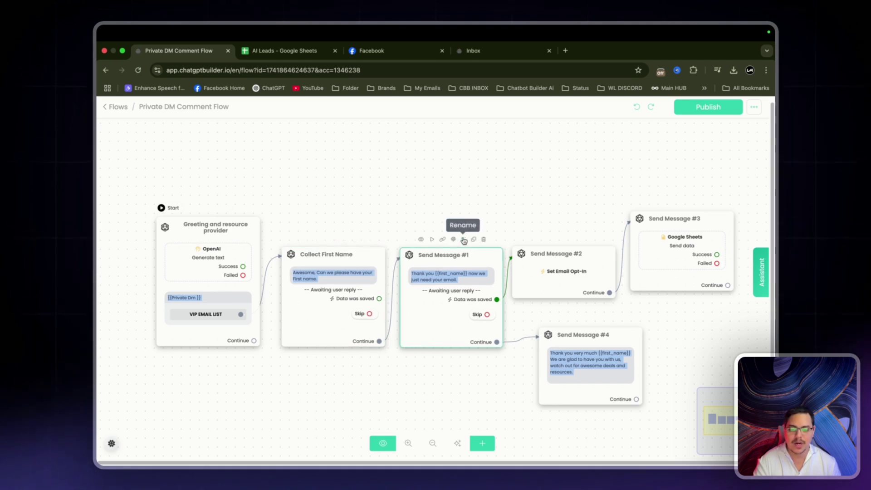
# Rename Send Message #1 to 'Collect Email & opt in' and #2 to 'Email opt in'.
pyautogui.click(463, 239)
pyautogui.press('super+a')
pyautogui.write('Colle')
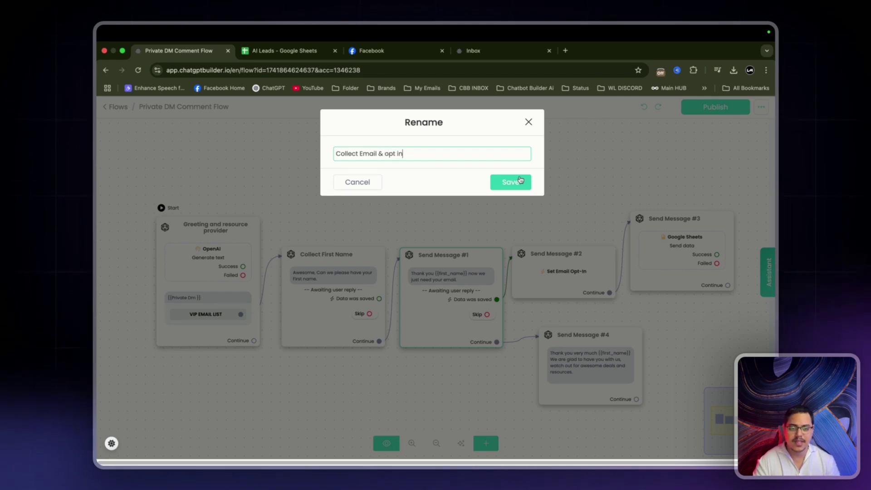
pyautogui.click(520, 181)
pyautogui.click(579, 238)
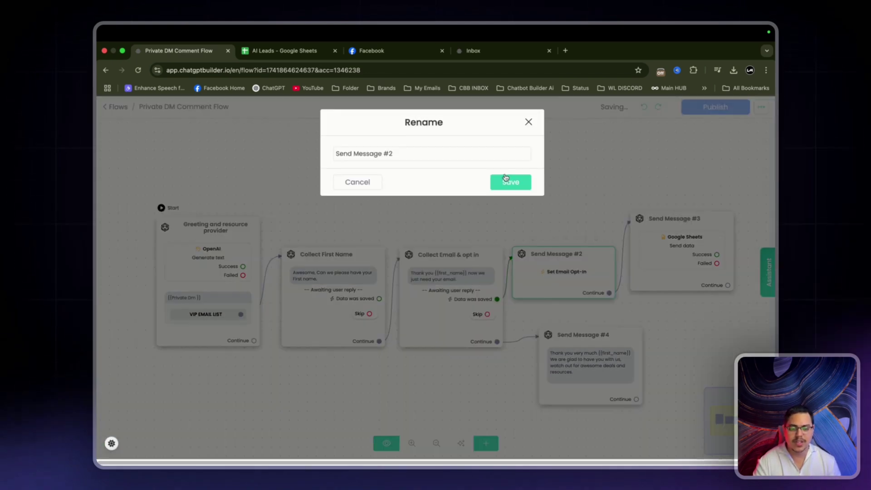
pyautogui.click(439, 156)
pyautogui.press('super+a')
pyautogui.write('Emai')
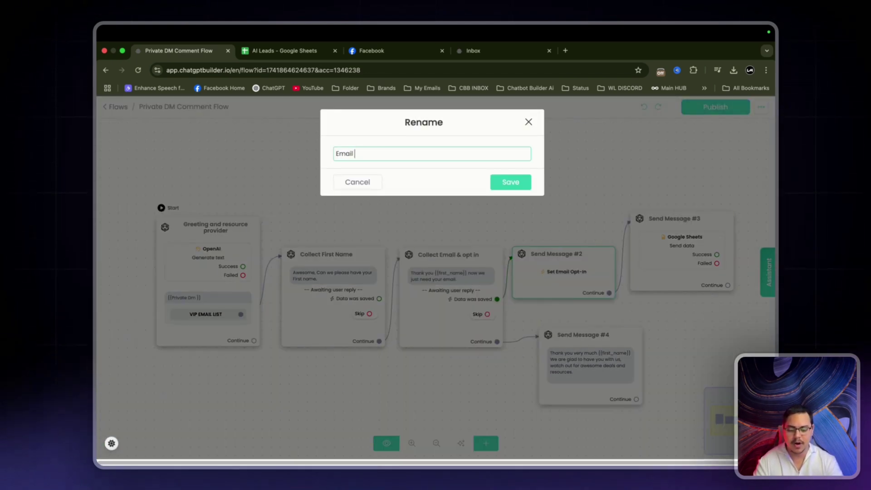
pyautogui.write('l opt in')
pyautogui.press('Return')
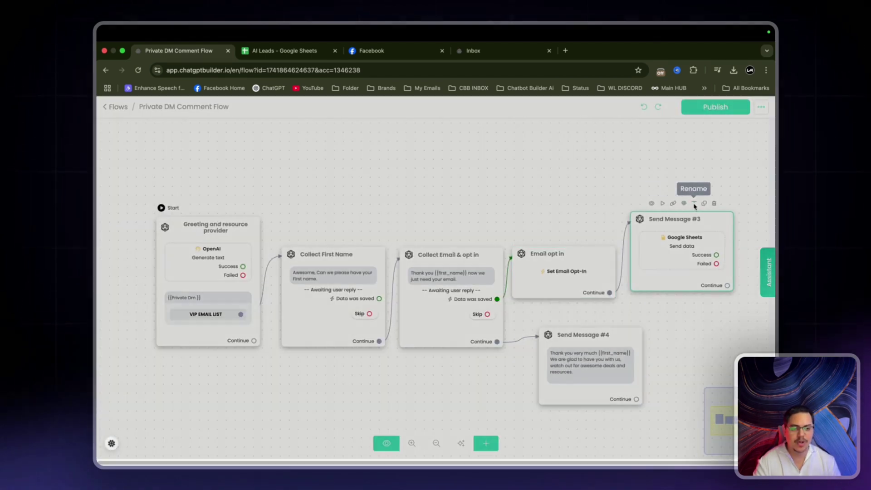
# Rename Send Message #3 to 'Data Push to GS' and #4 to 'Confirmation Message'.
pyautogui.click(694, 203)
pyautogui.press('super+a')
pyautogui.write('D')
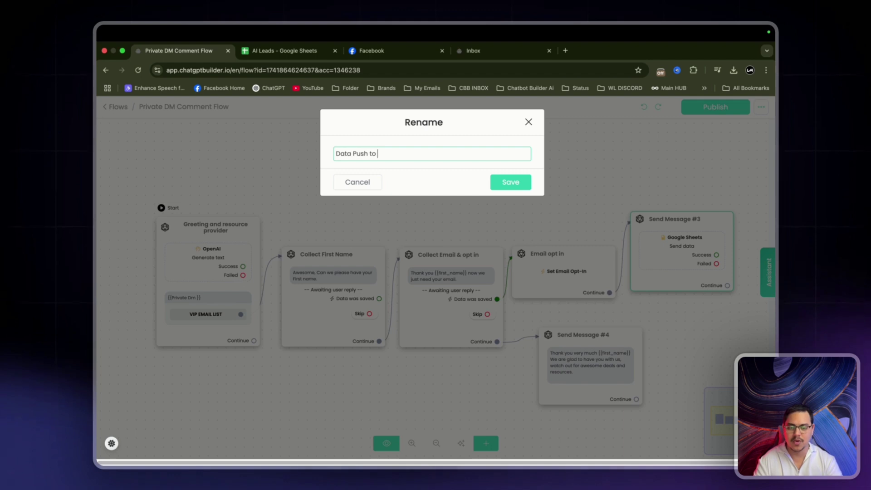
pyautogui.press('Return')
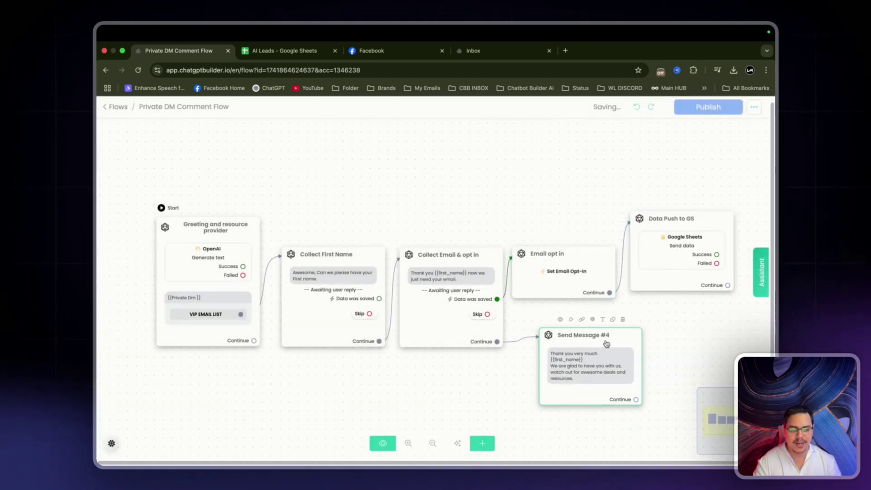
pyautogui.moveTo(605, 342); pyautogui.dragTo(586, 341)
pyautogui.click(584, 318)
pyautogui.press('super+a')
pyautogui.write('C')
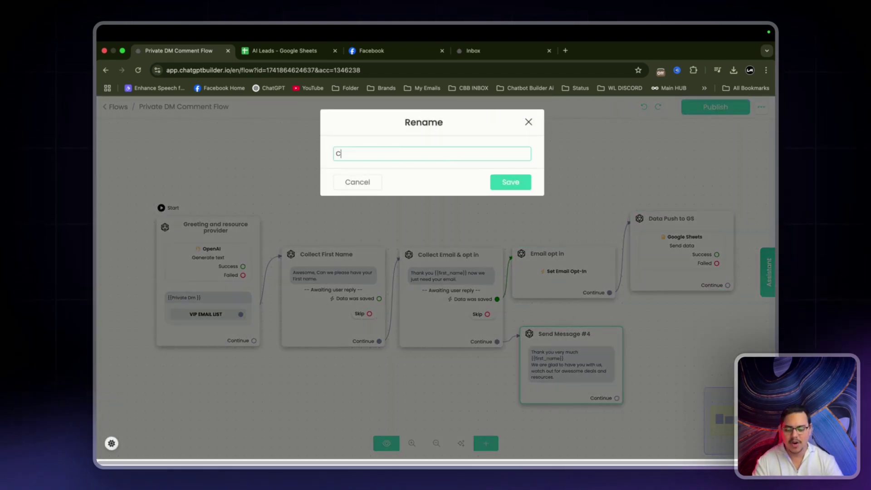
pyautogui.write('onfirmation Message')
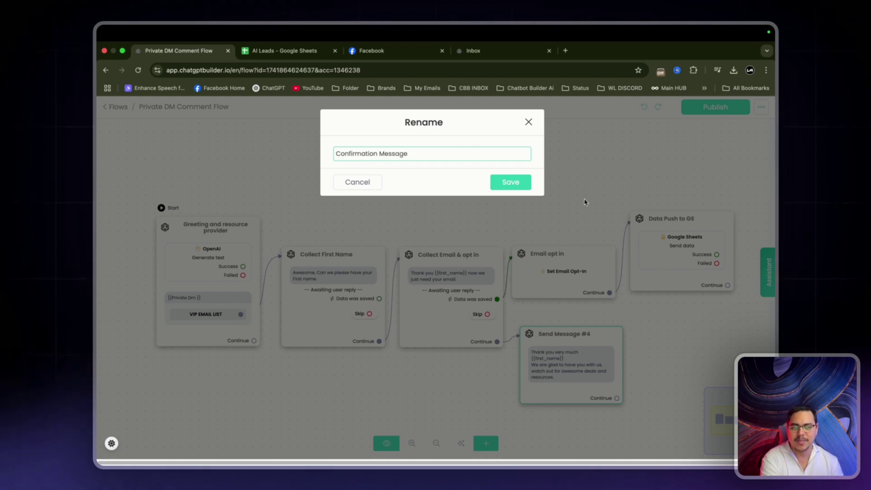
pyautogui.press('Return')
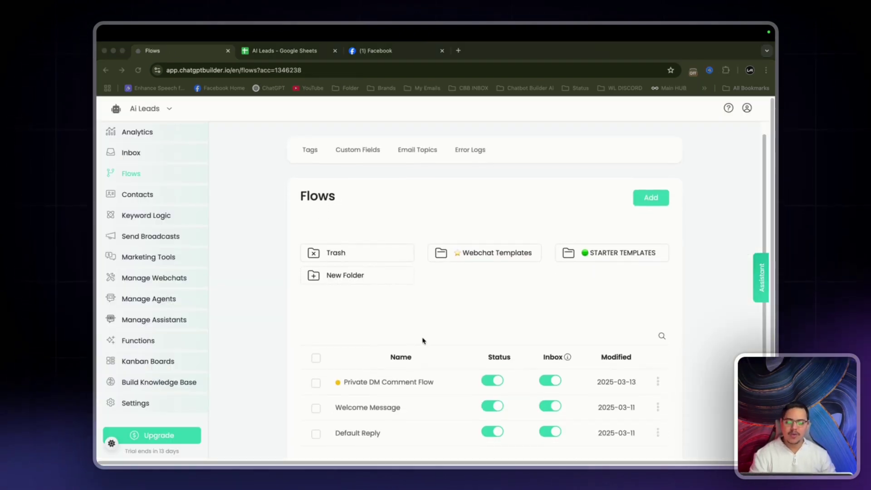
# Add a new flow named 'Public DM Comment Flow'.
pyautogui.click(651, 200)
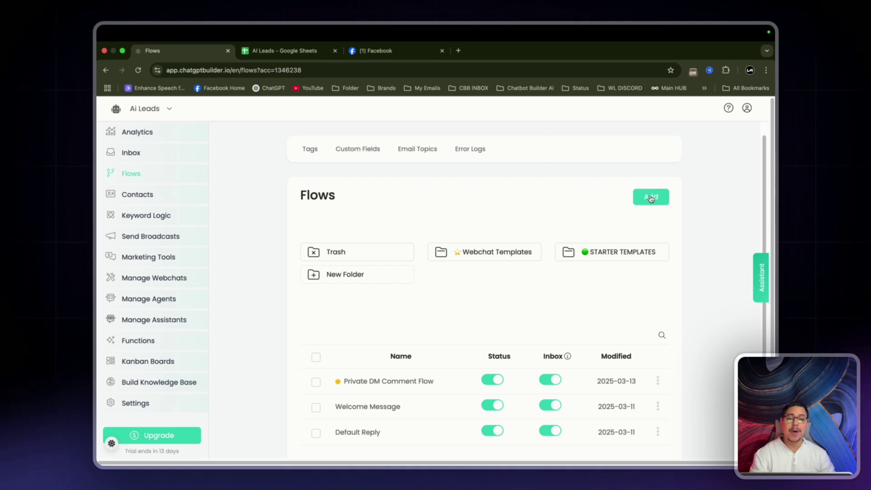
pyautogui.click(650, 198)
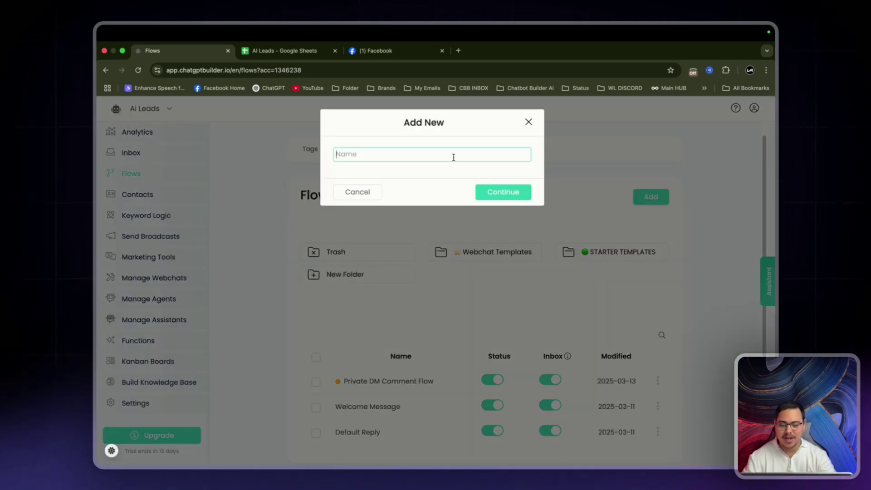
pyautogui.write('Public')
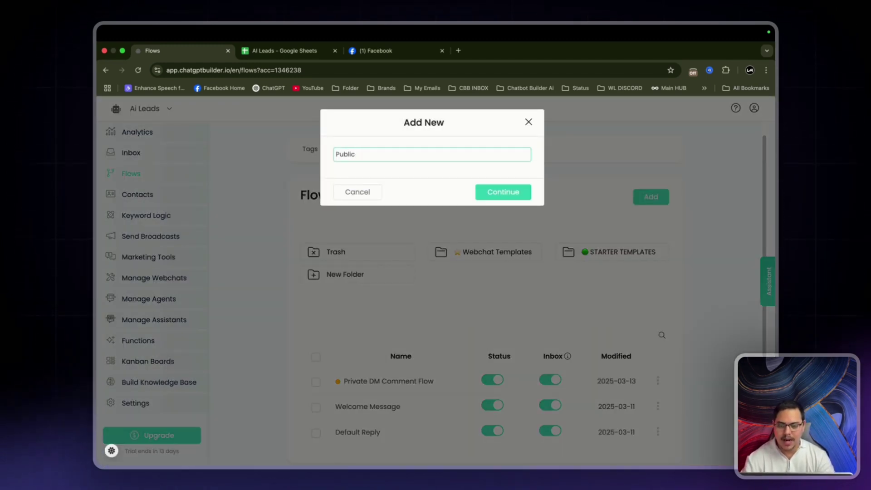
pyautogui.write(' DM Comment Flow')
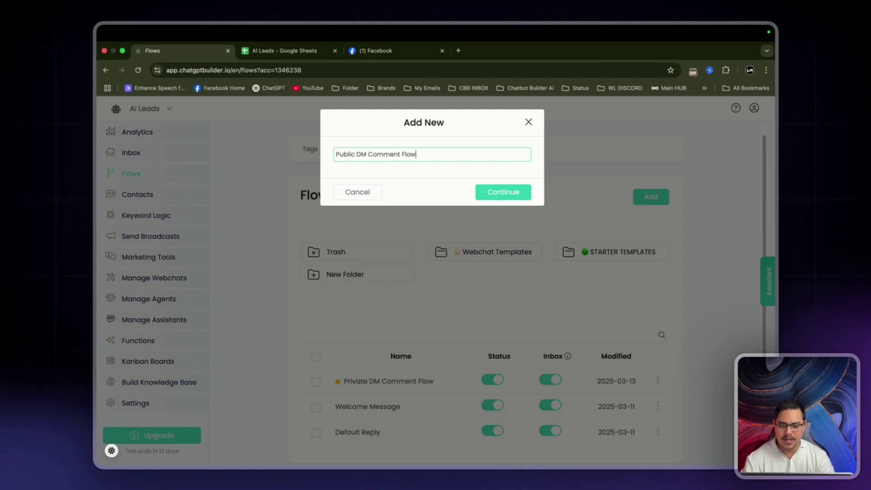
pyautogui.press('Return')
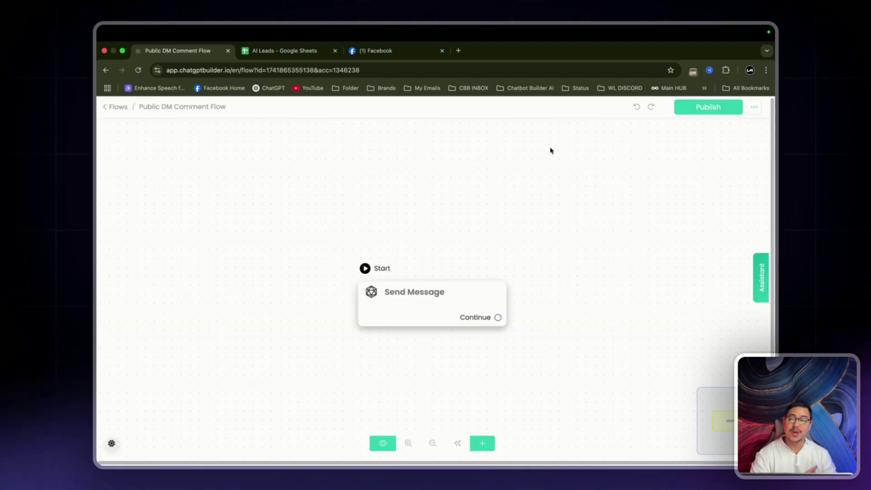
# Add a text block to the starting Send Message step.
pyautogui.moveTo(439, 292); pyautogui.dragTo(371, 256)
pyautogui.click(371, 257)
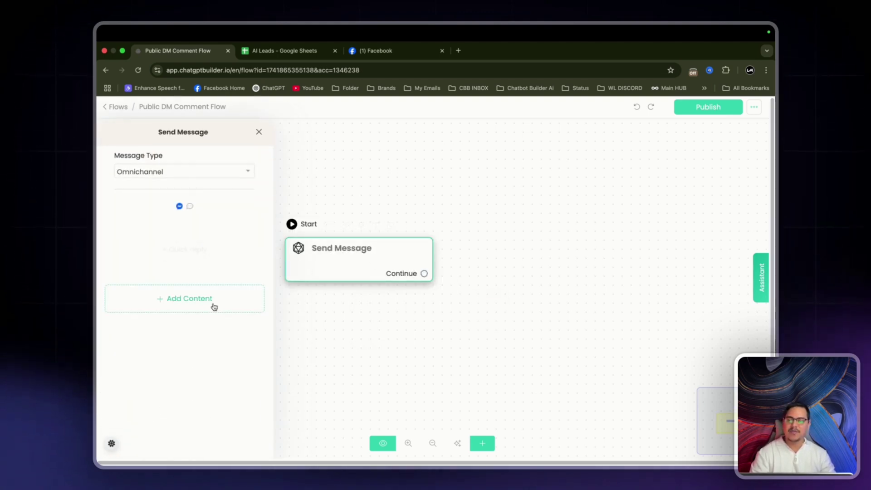
pyautogui.click(214, 307)
pyautogui.click(122, 113)
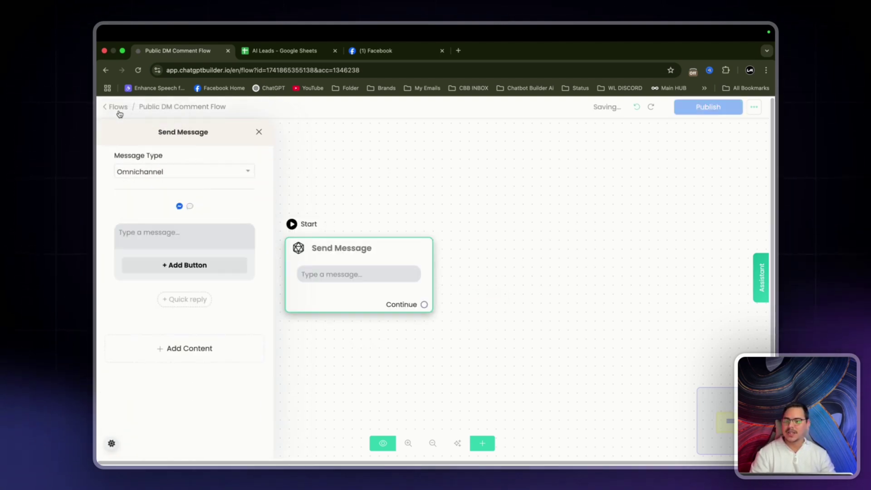
pyautogui.click(173, 235)
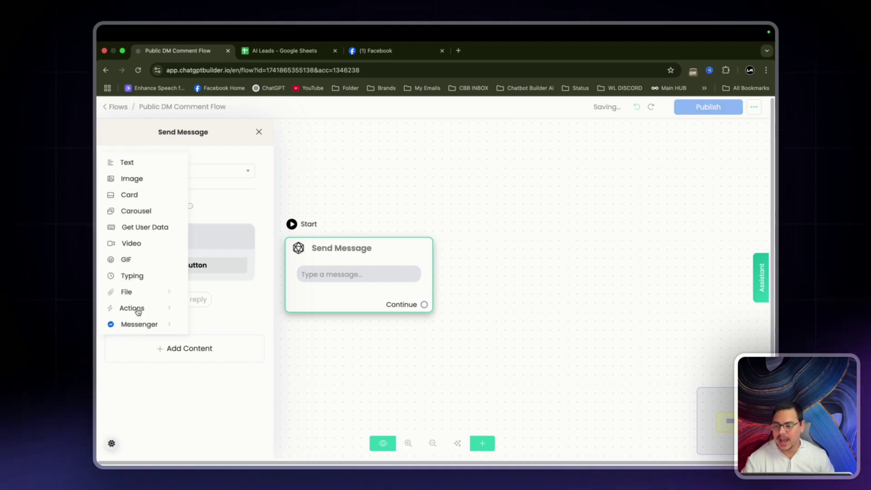
# Add an OpenAI action instructing 'Let the user know that we have DM them.' and start a new response custom field.
pyautogui.click(136, 310)
pyautogui.click(236, 156)
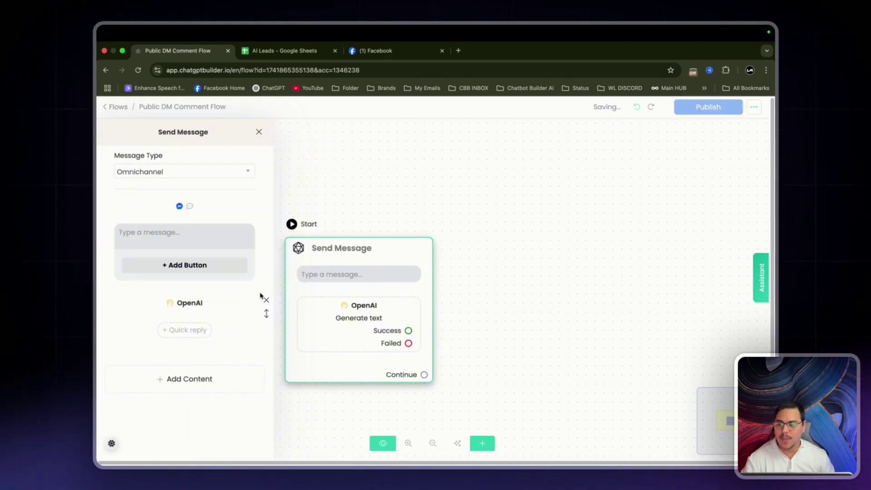
pyautogui.moveTo(262, 296); pyautogui.dragTo(217, 239)
pyautogui.click(399, 209)
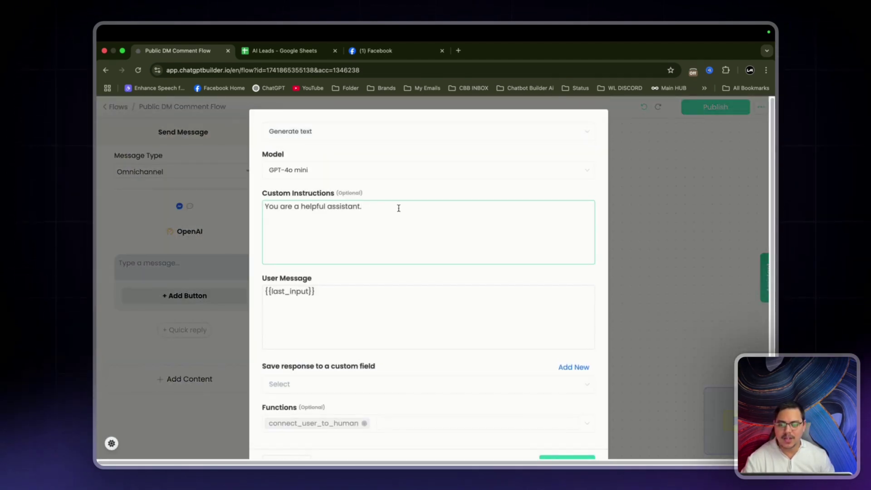
pyautogui.write('Let the user know t')
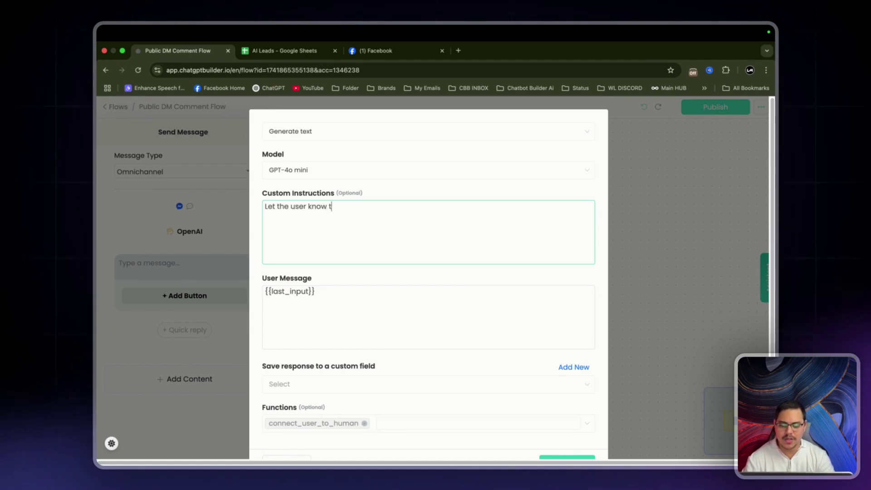
pyautogui.write('hat we have DM t')
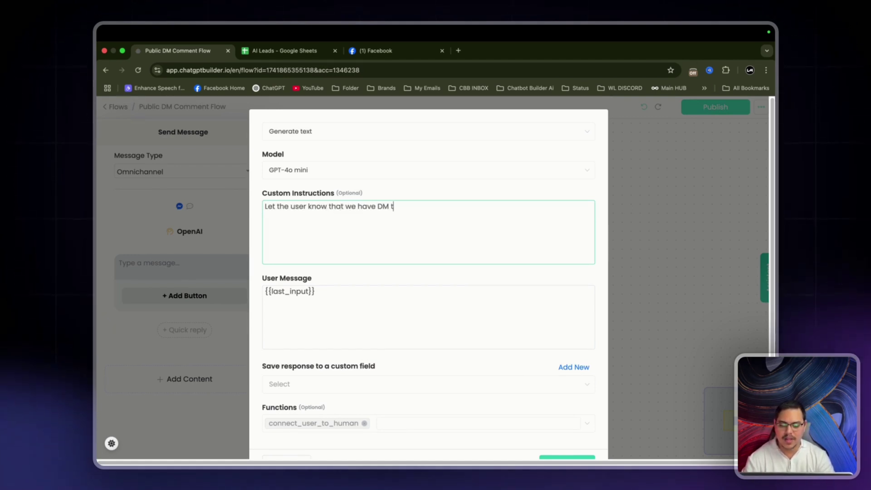
pyautogui.write('hem.')
pyautogui.scroll(-1, 415, 402)
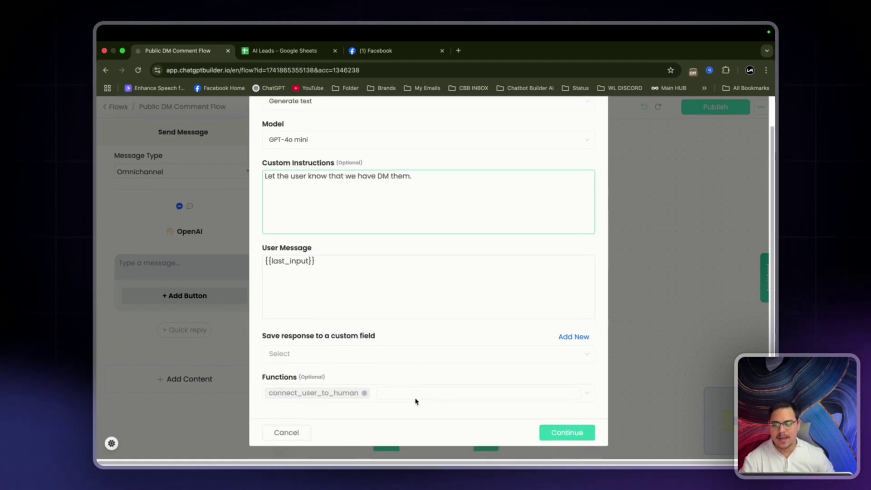
pyautogui.click(573, 337)
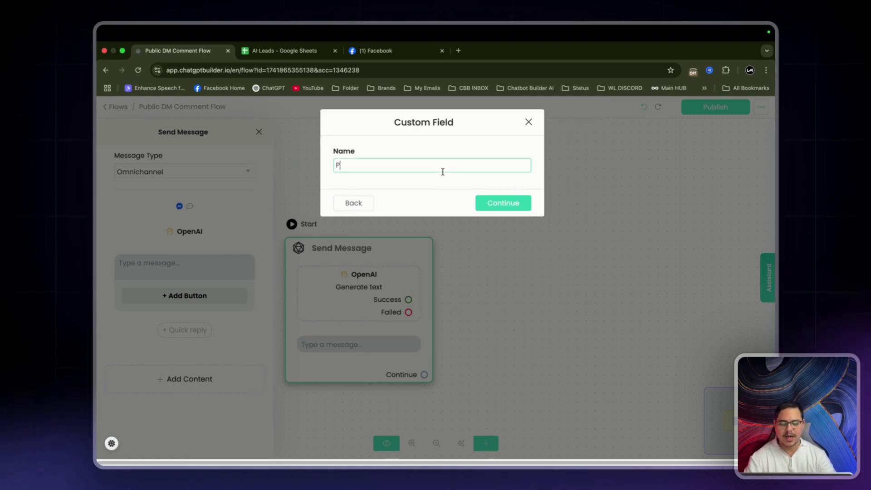
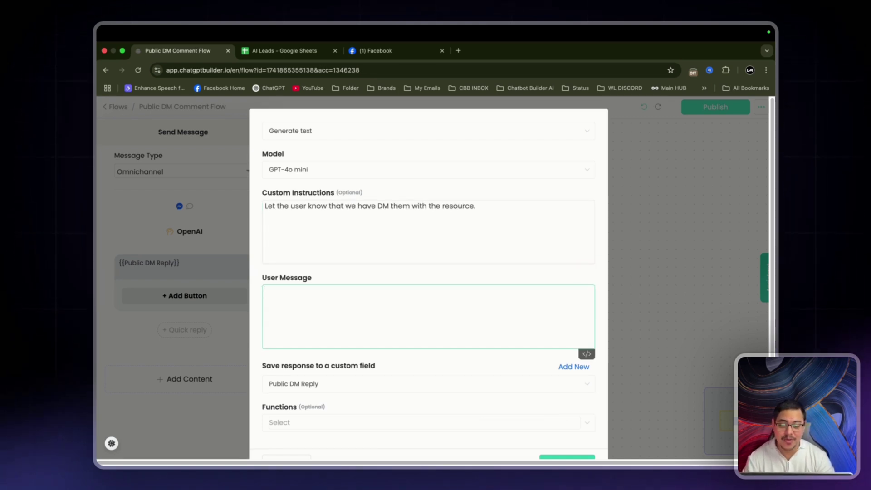
# Enter 'Keep the message short' as the OpenAI step's User Message prompt.
pyautogui.write('Keep the m')
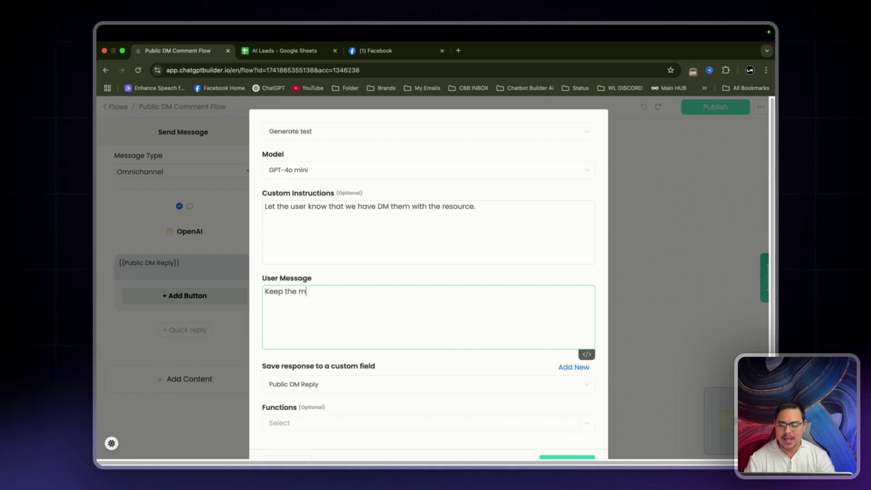
pyautogui.write('essage short')
pyautogui.press('BackSpace')
pyautogui.press('BackSpace')
pyautogui.press('BackSpace')
pyautogui.press('BackSpace')
pyautogui.write('hort')
pyautogui.scroll(-1, 429, 272)
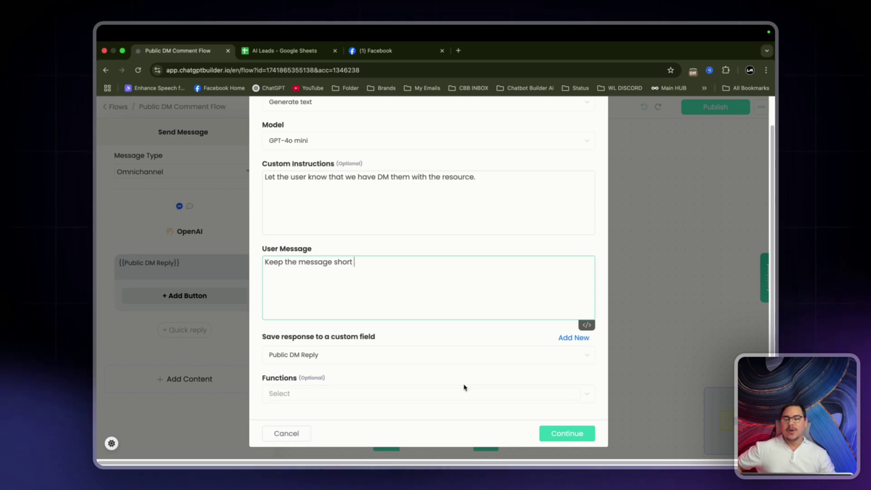
pyautogui.scroll(1, 464, 387)
pyautogui.moveTo(259, 268); pyautogui.dragTo(329, 272)
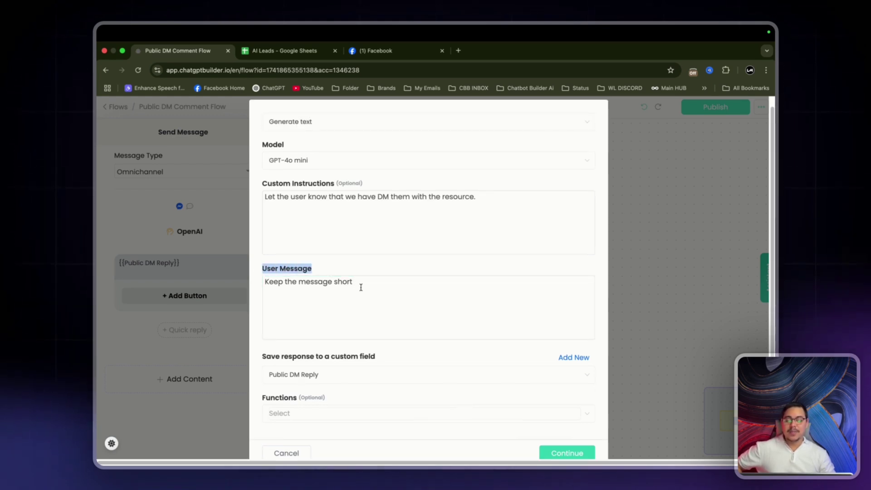
pyautogui.click(379, 289)
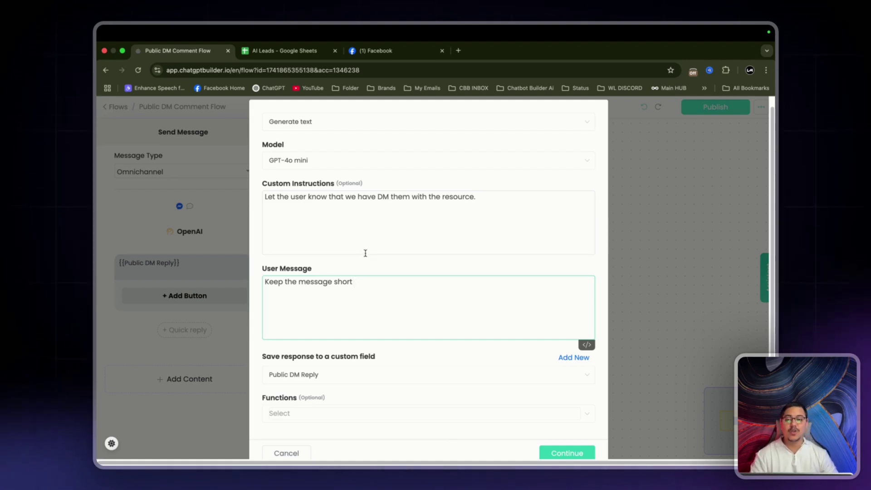
# Finish editing the prompt and save the OpenAI text-generation settings with Continue.
pyautogui.tripleClick(269, 191)
pyautogui.click(404, 199)
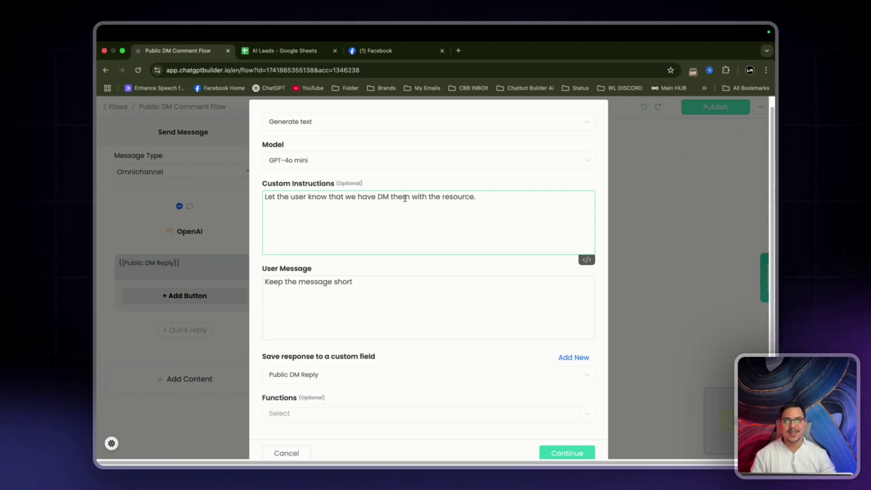
pyautogui.click(415, 293)
pyautogui.moveTo(414, 293); pyautogui.dragTo(265, 281)
pyautogui.click(440, 294)
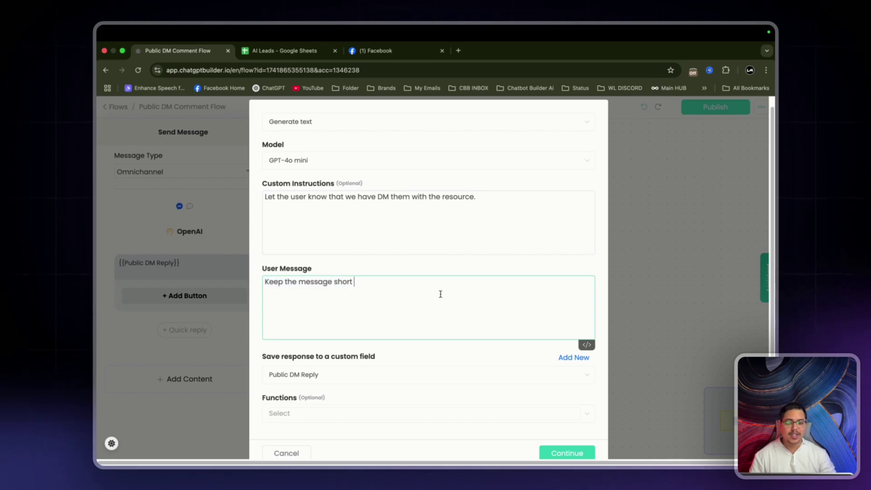
pyautogui.click(426, 265)
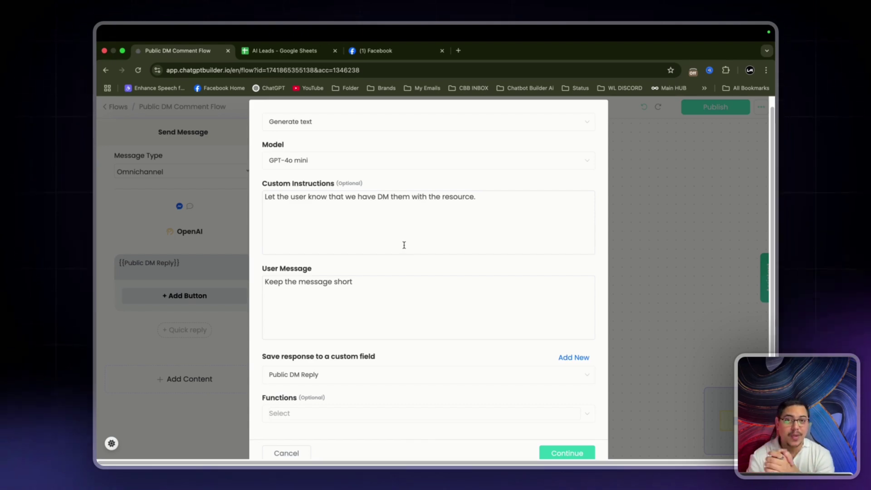
pyautogui.scroll(-1, 404, 245)
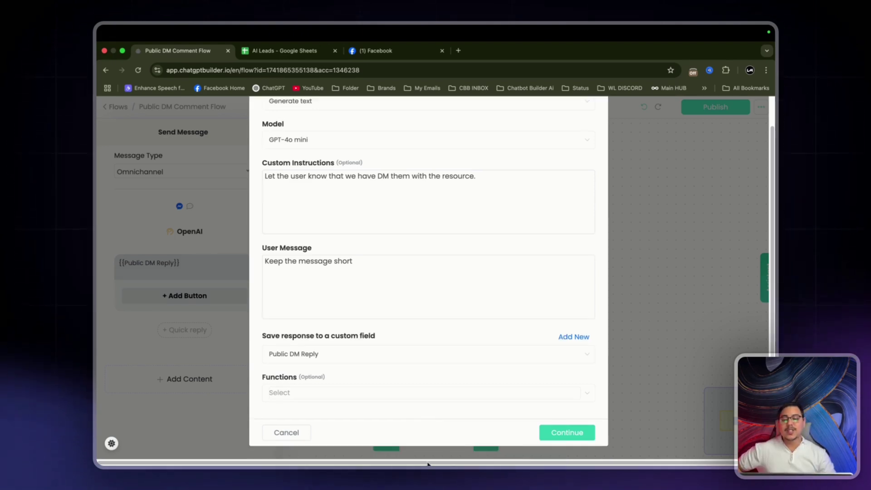
pyautogui.click(590, 432)
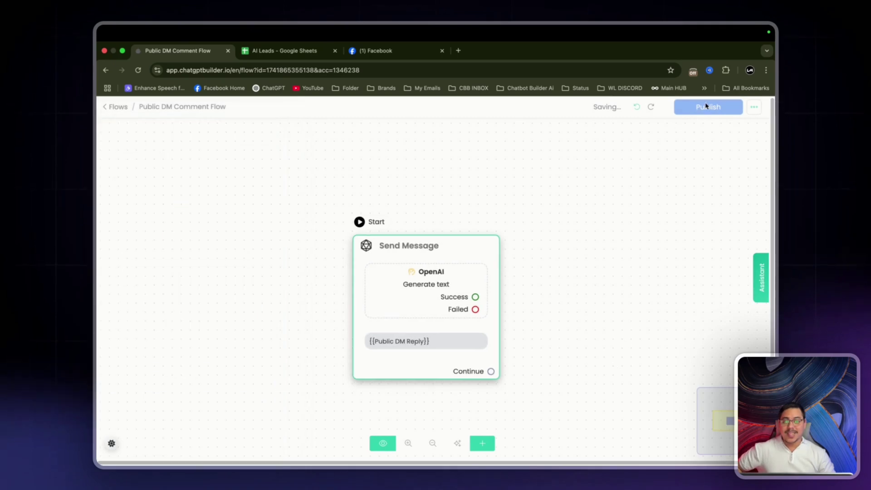
# Publish the Public DM Comment Flow and open Facebook Comment Automations from Marketing Tools.
pyautogui.click(727, 109)
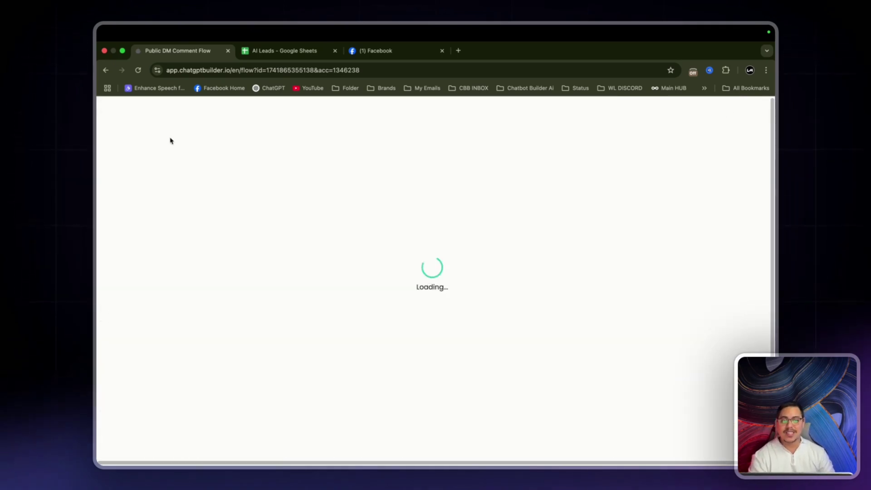
pyautogui.click(119, 109)
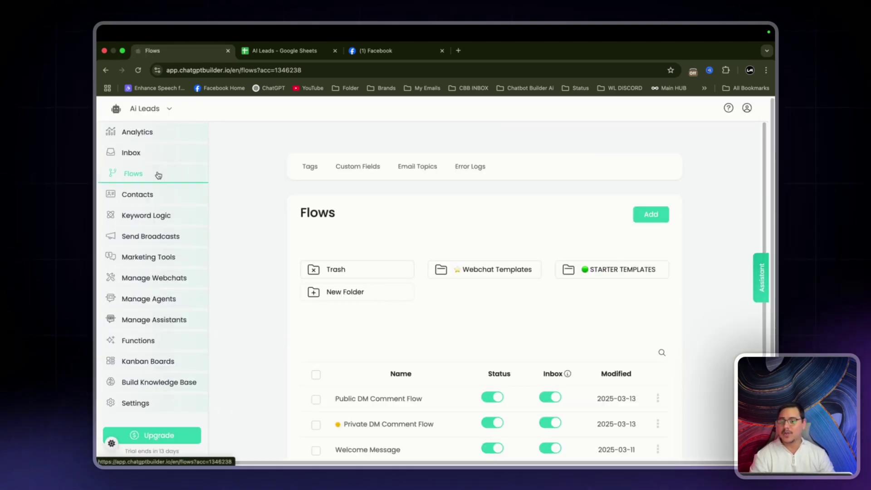
pyautogui.click(169, 261)
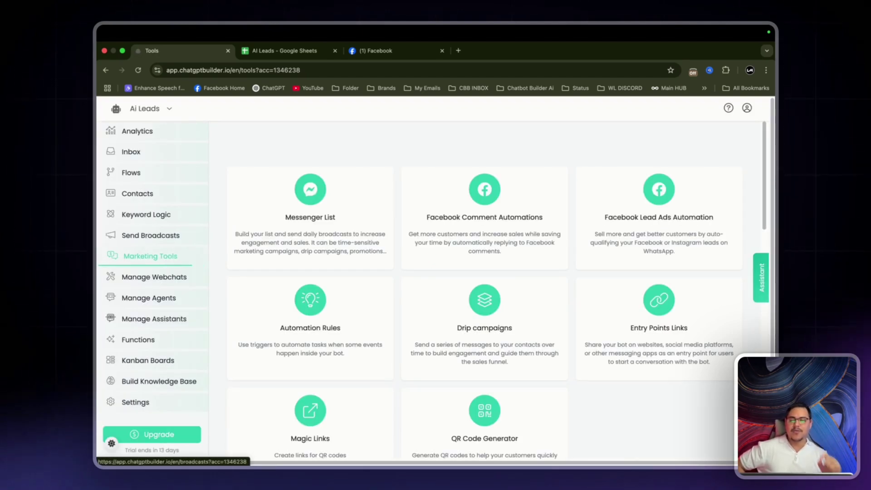
pyautogui.click(499, 213)
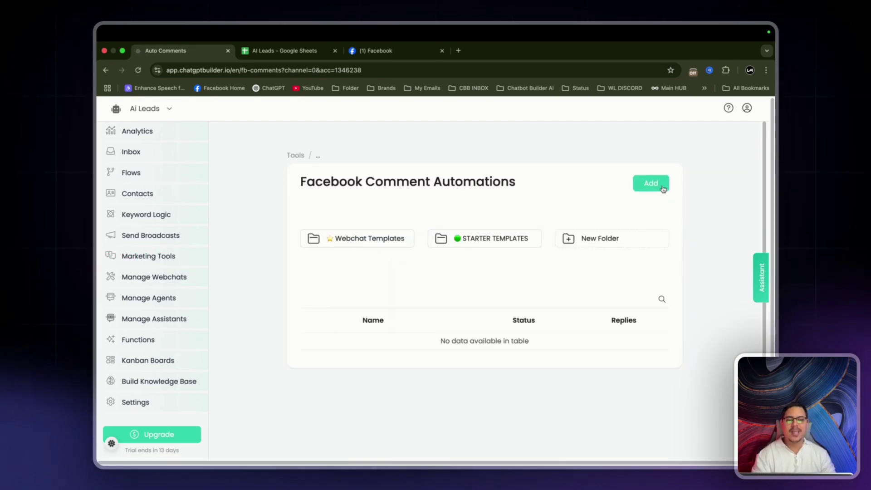
# Create a comment automation named 'Comment Leads' tracking only the 03/13/2025 post.
pyautogui.click(654, 183)
pyautogui.write('Comment L')
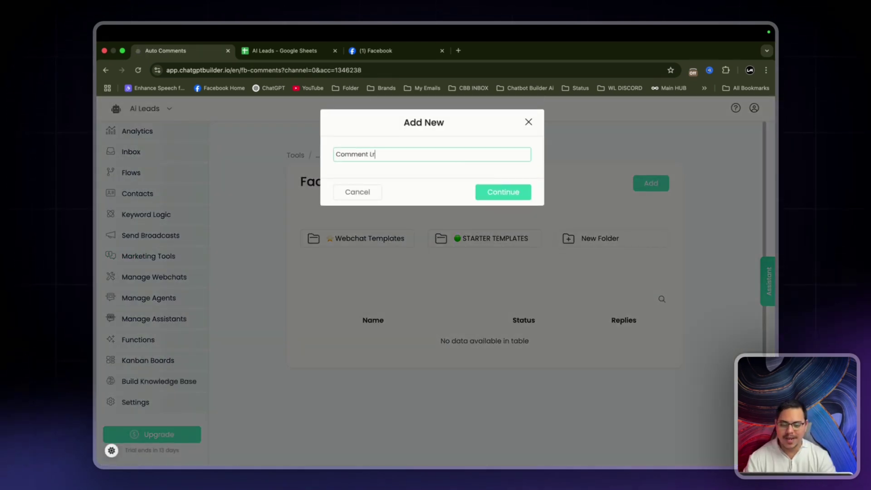
pyautogui.write('r')
pyautogui.press('Return')
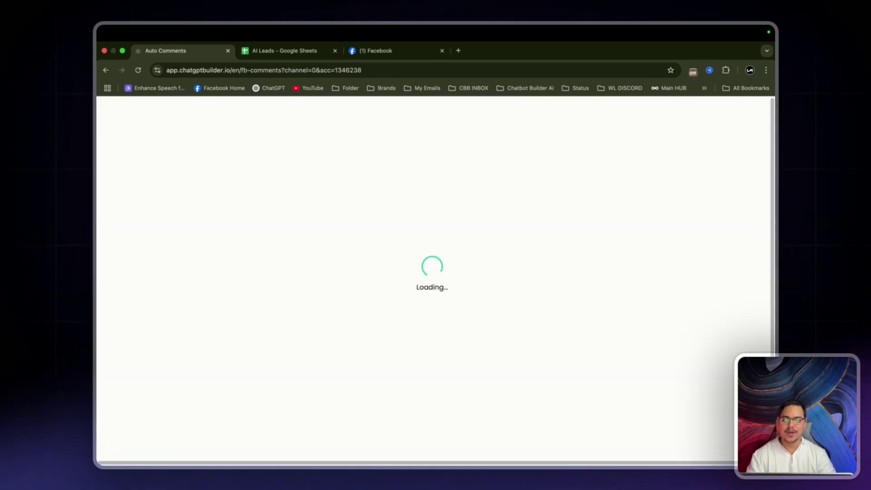
pyautogui.click(305, 166)
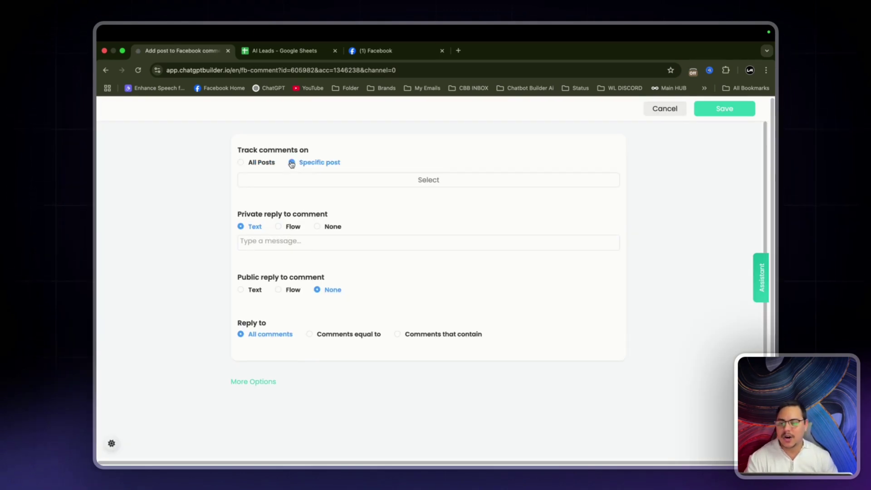
pyautogui.click(308, 181)
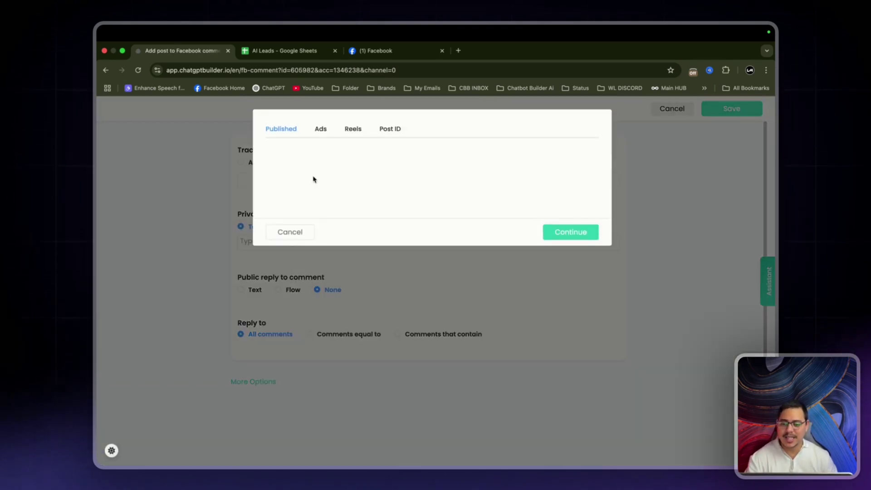
pyautogui.click(409, 164)
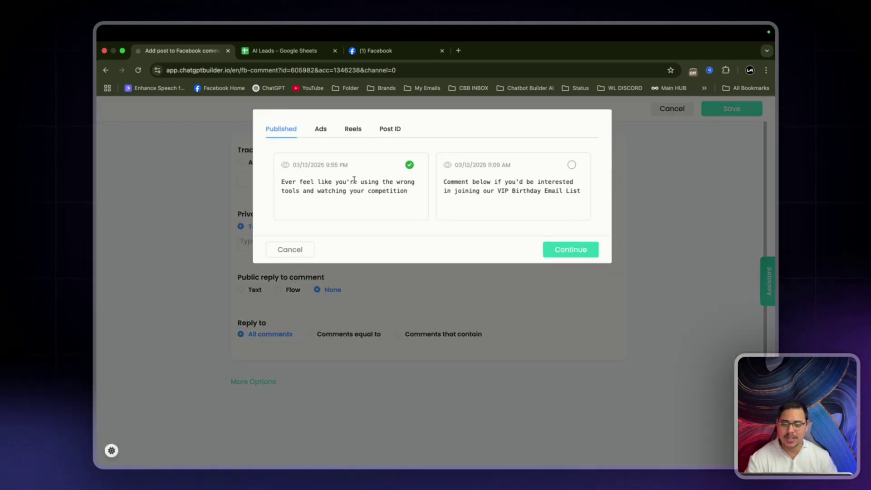
pyautogui.moveTo(280, 183); pyautogui.dragTo(421, 189)
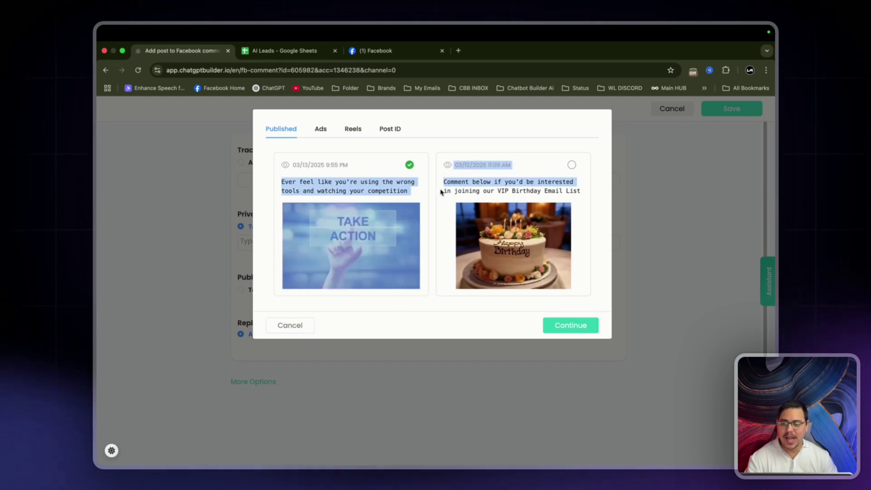
pyautogui.click(414, 189)
pyautogui.click(574, 330)
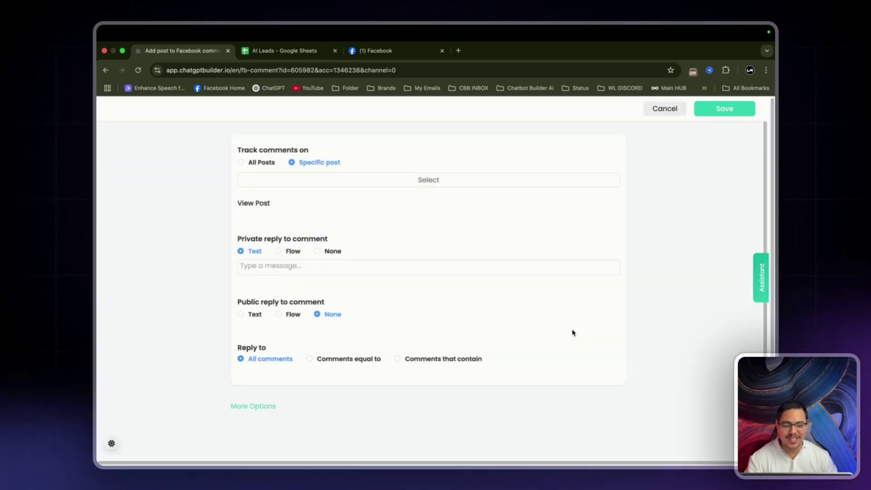
# Send private replies to comments through the Private DM Comment Flow.
pyautogui.click(279, 251)
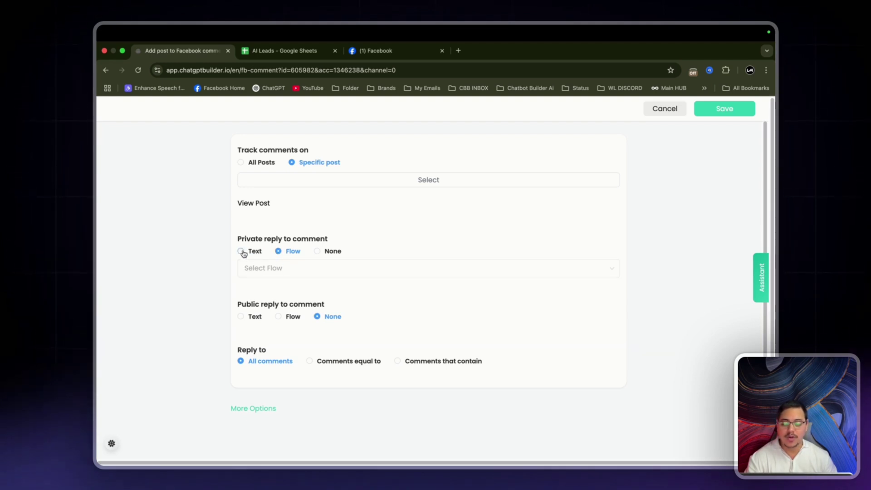
pyautogui.click(307, 269)
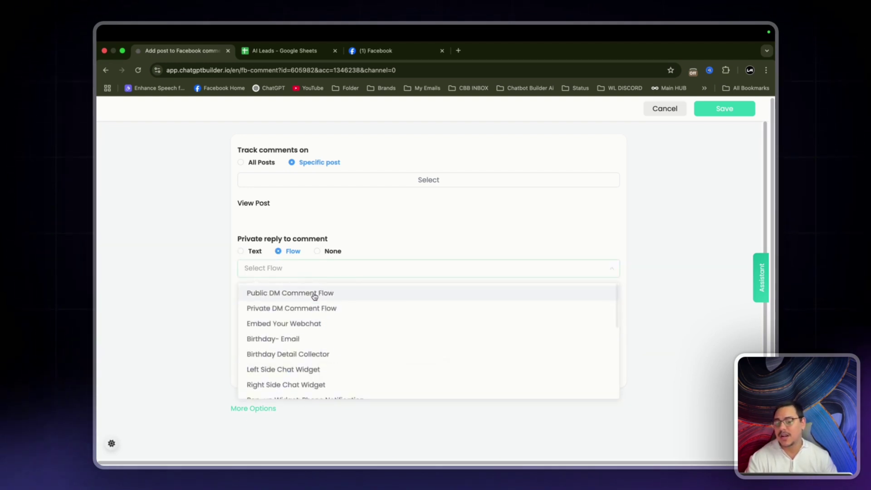
pyautogui.click(275, 308)
pyautogui.scroll(-2, 285, 307)
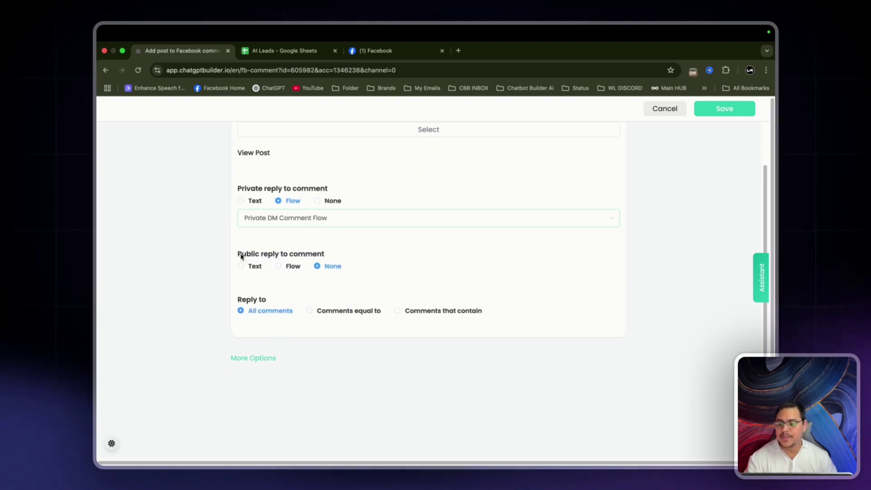
pyautogui.moveTo(237, 254); pyautogui.dragTo(347, 258)
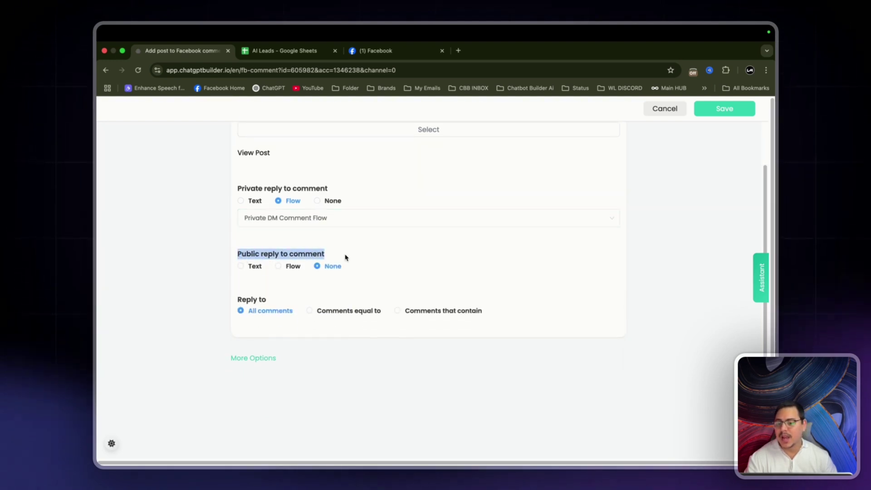
# Send public replies to comments through the Public DM Comment Flow.
pyautogui.click(279, 267)
pyautogui.click(277, 282)
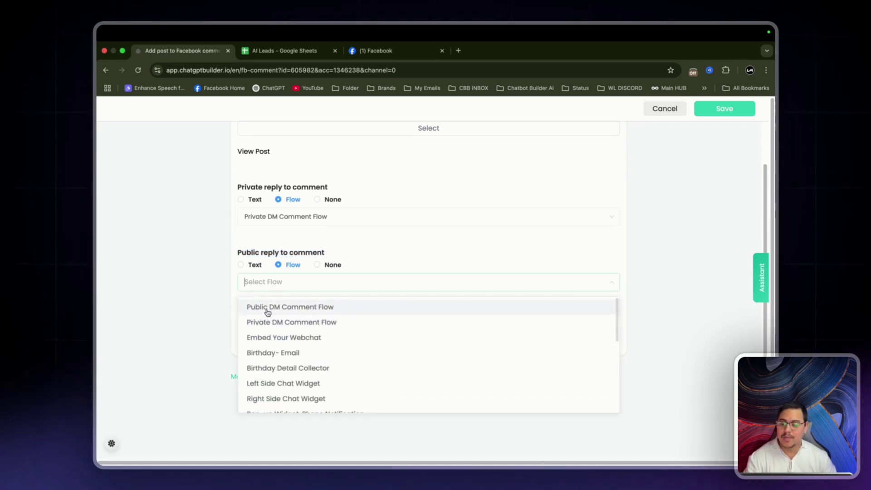
pyautogui.click(281, 307)
pyautogui.scroll(-1, 213, 283)
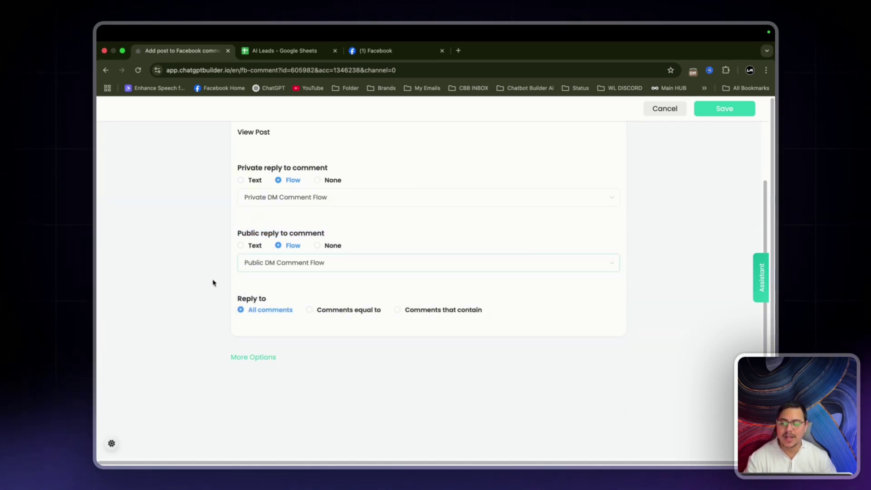
# Under More Options, enable 'Reply only once to each user in one post' and 'Like the user comment'.
pyautogui.click(241, 358)
pyautogui.scroll(-3, 149, 309)
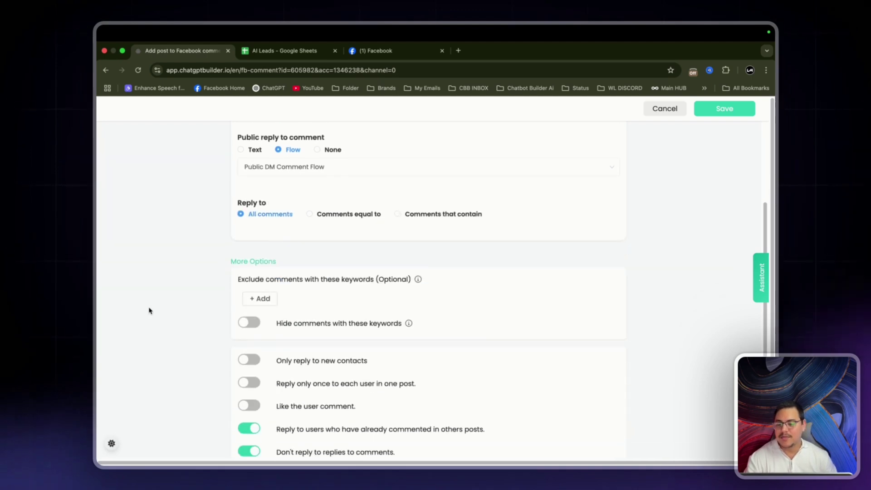
pyautogui.scroll(-3, 175, 301)
pyautogui.click(249, 311)
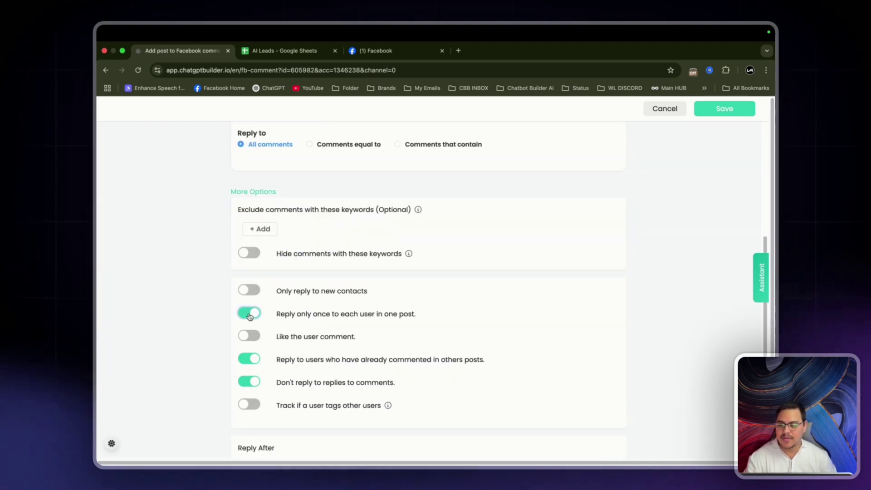
pyautogui.scroll(-1, 250, 316)
pyautogui.scroll(-1, 250, 316)
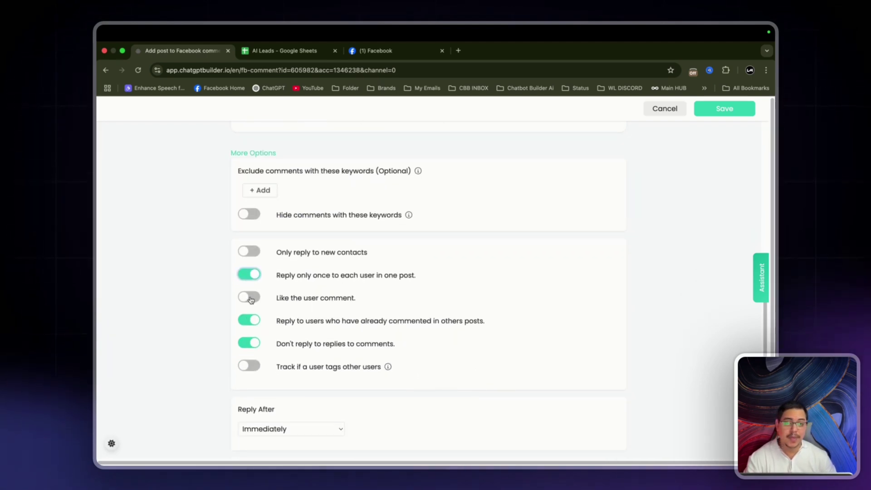
pyautogui.click(250, 298)
# Keep Reply After set to Immediately and save the automation.
pyautogui.scroll(-2, 361, 253)
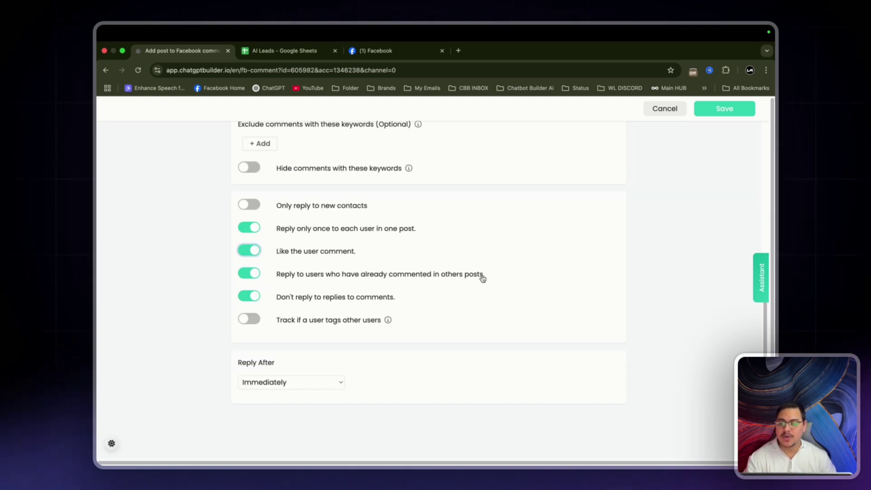
pyautogui.scroll(-2, 278, 386)
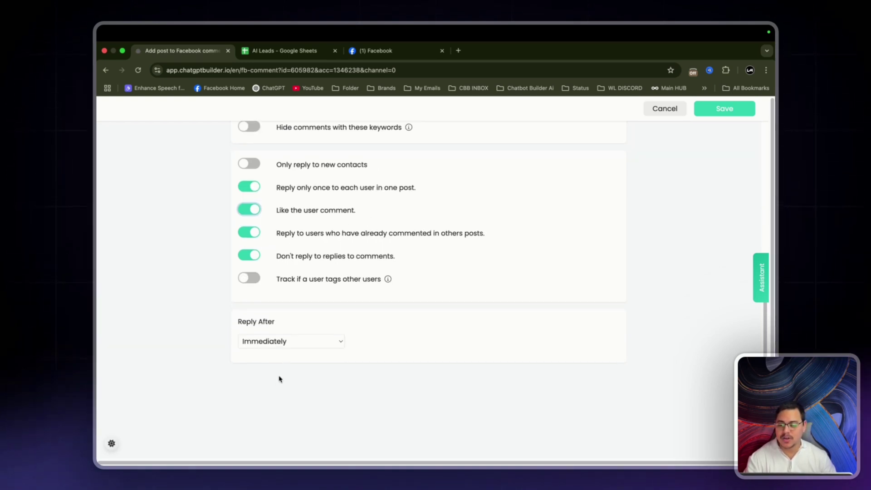
pyautogui.click(292, 346)
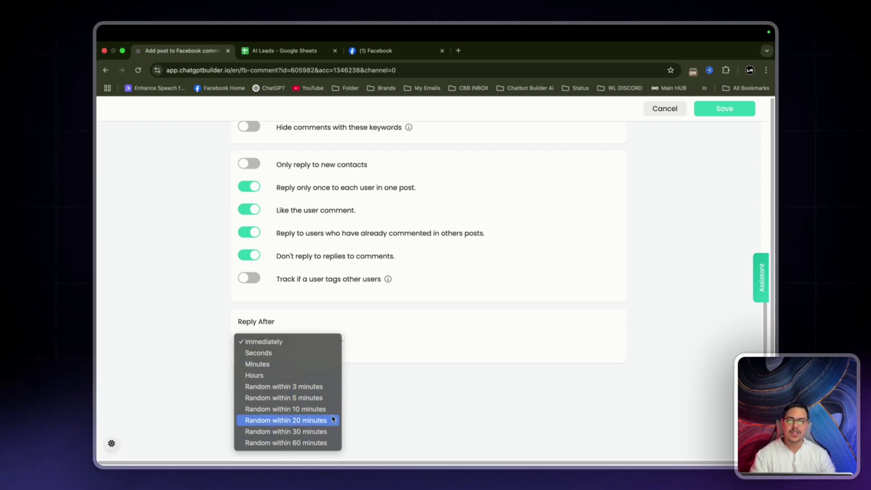
pyautogui.click(537, 370)
pyautogui.scroll(8, 597, 220)
pyautogui.scroll(-1, 597, 219)
pyautogui.click(721, 114)
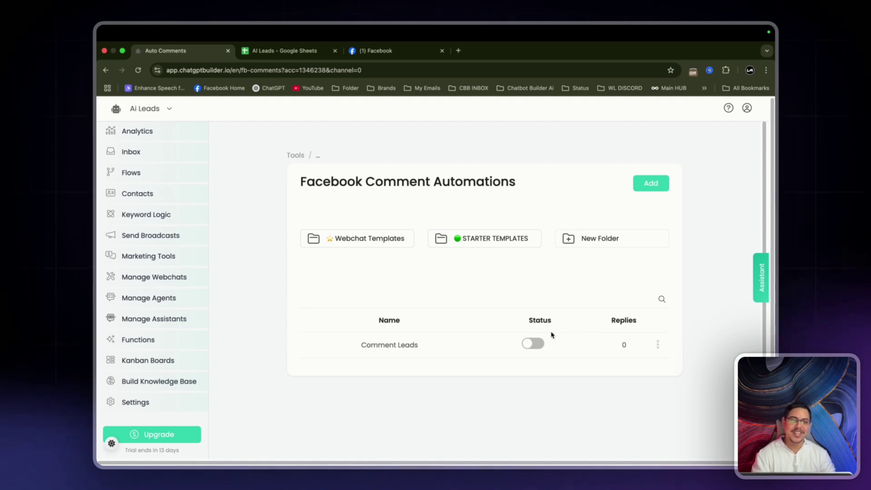
# Toggle the Comment Leads status on and switch to the AI Leads Google Sheets tab.
pyautogui.click(534, 344)
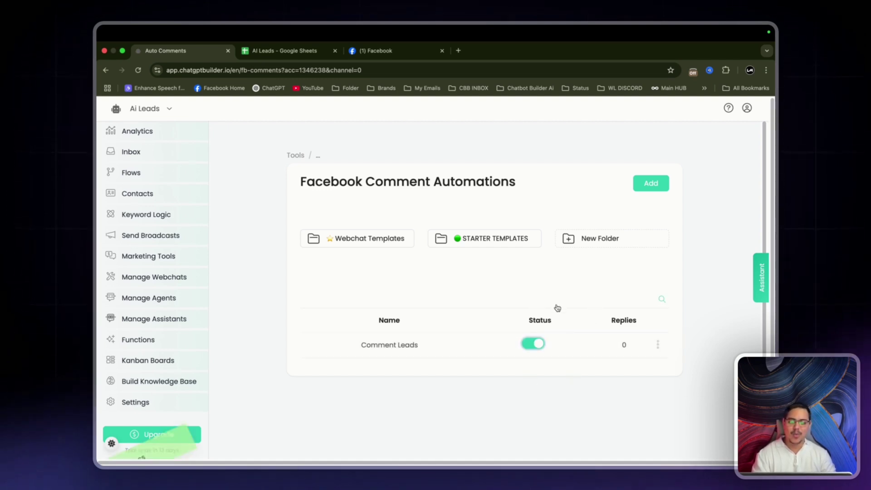
pyautogui.click(273, 51)
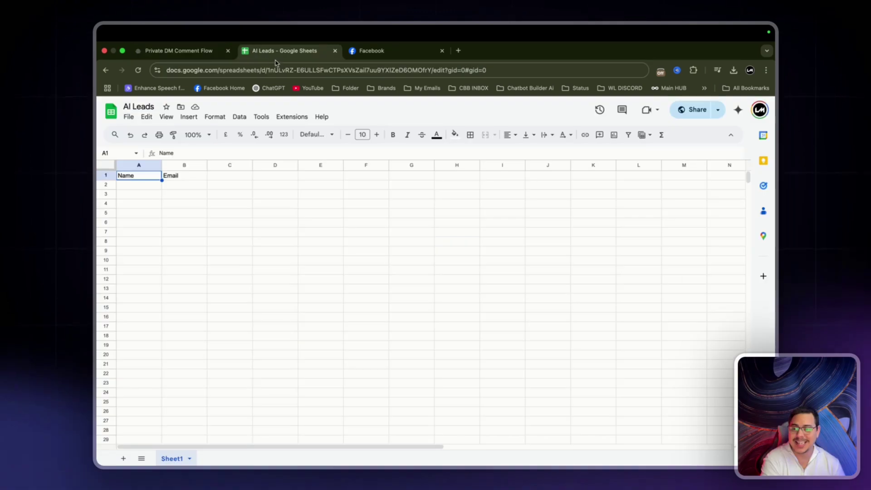
# Comment 'Yea im down for this' on the Take Action post, then close the post.
pyautogui.click(373, 52)
pyautogui.scroll(-3, 631, 292)
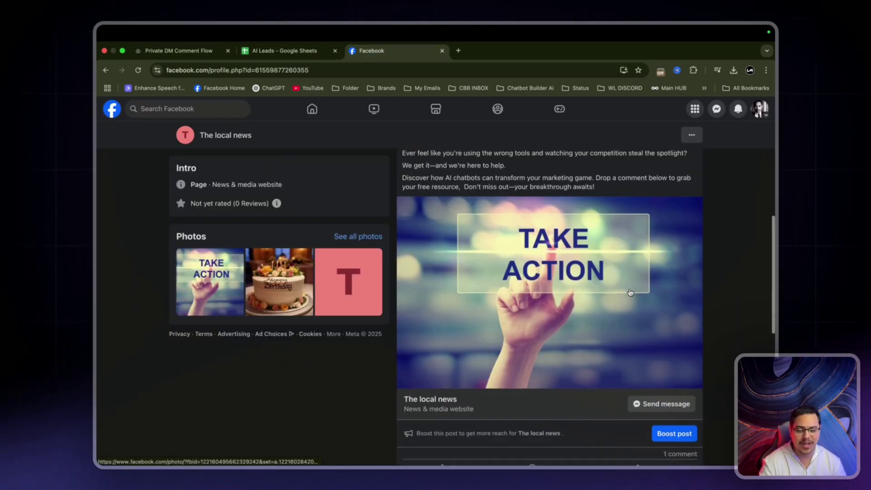
pyautogui.click(545, 400)
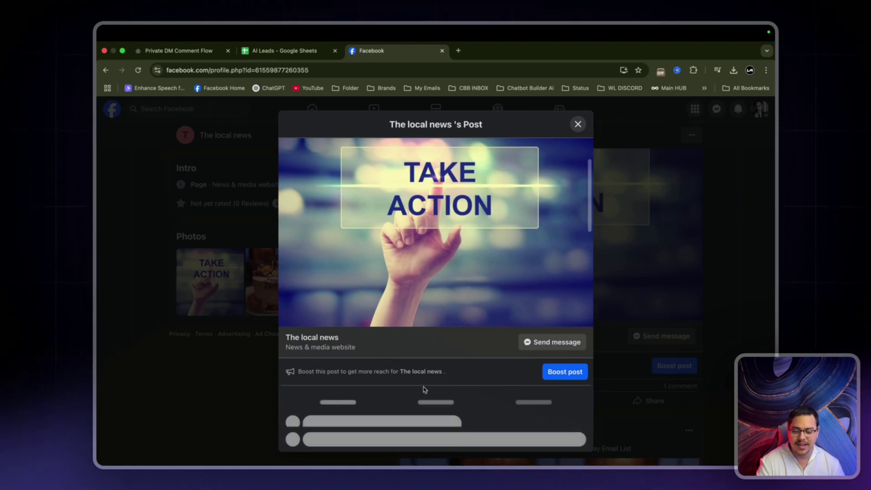
pyautogui.scroll(-1, 376, 377)
pyautogui.click(377, 409)
pyautogui.write('Yea im down for thi')
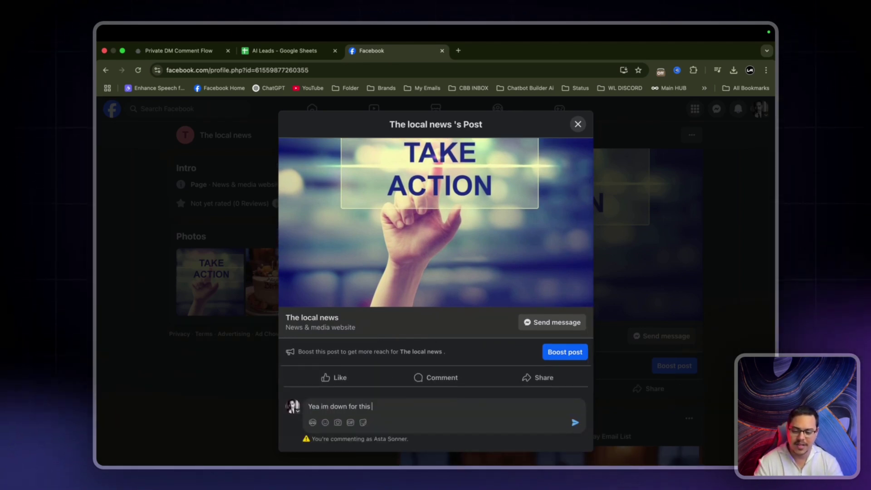
pyautogui.write('s')
pyautogui.press('Return')
pyautogui.click(575, 126)
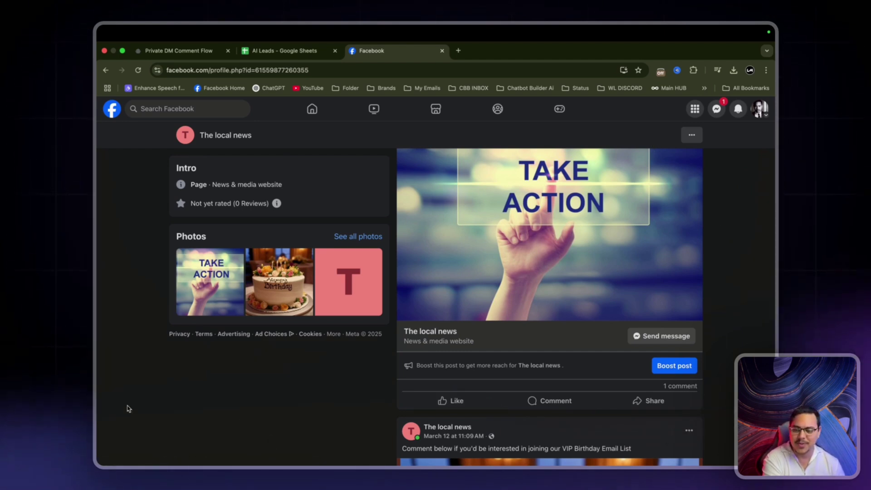
# Reload Facebook and choose VIP EMAIL LIST in the Messenger bot chat.
pyautogui.click(137, 71)
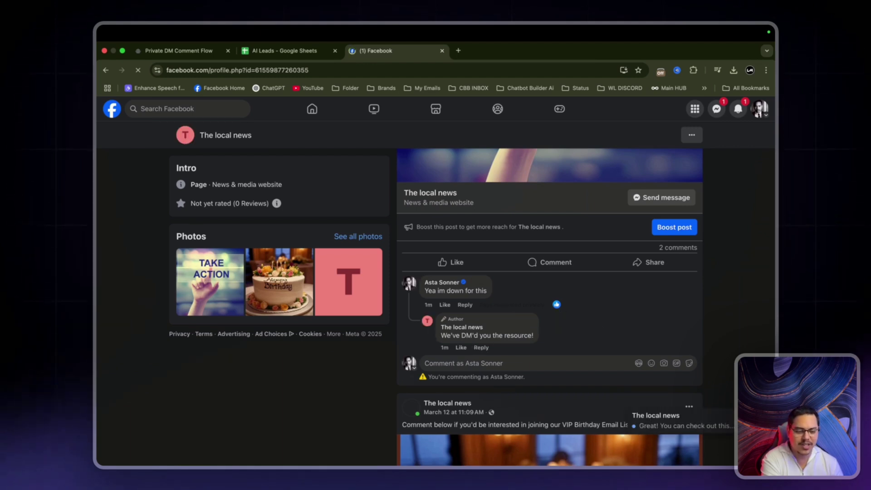
pyautogui.scroll(2, 721, 412)
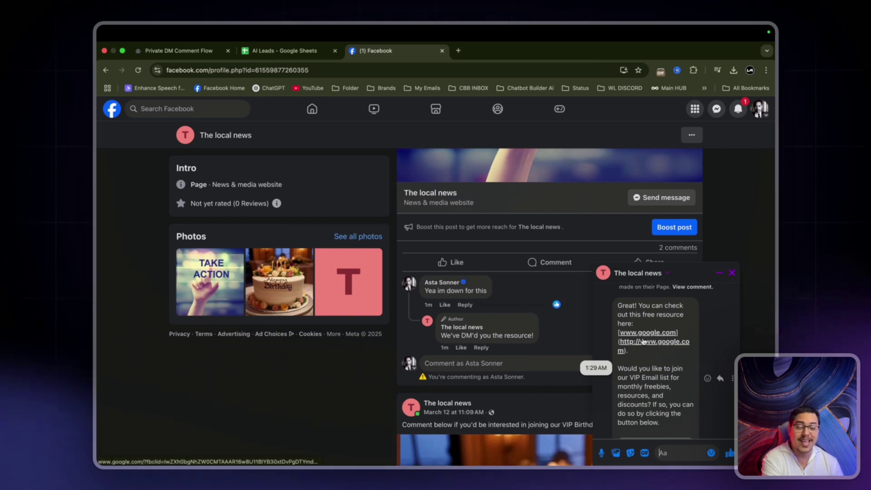
pyautogui.scroll(-1, 641, 337)
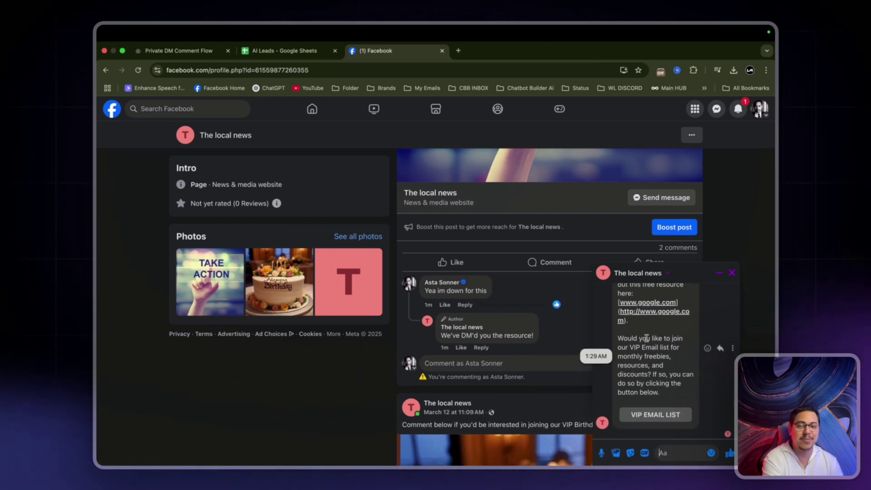
pyautogui.scroll(1, 647, 338)
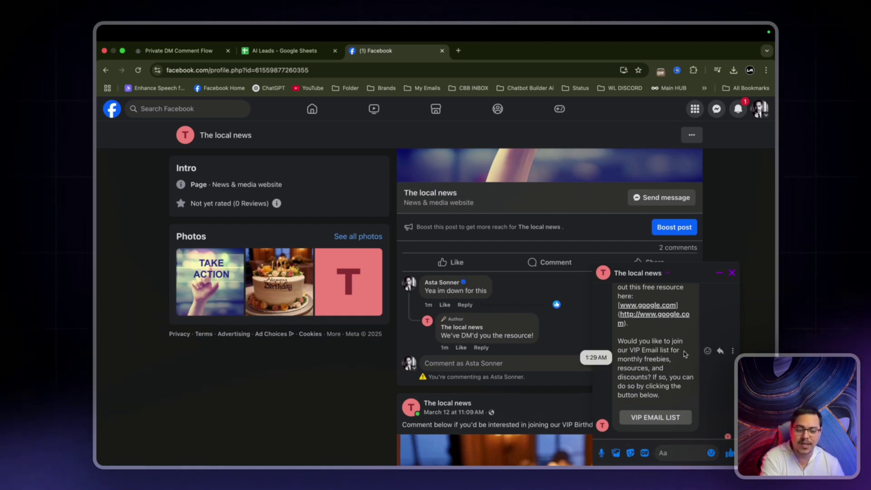
pyautogui.click(673, 420)
# Send the bot the lead's first name and email address.
pyautogui.click(671, 452)
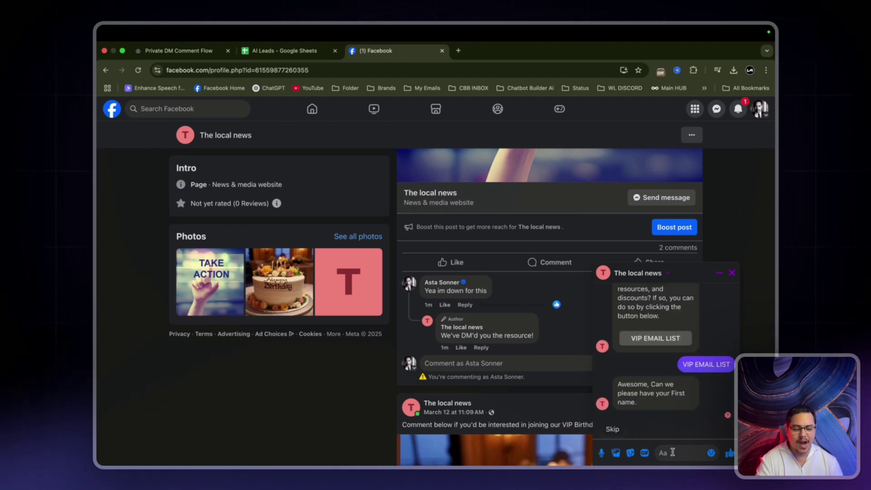
pyautogui.write('Asta')
pyautogui.press('Return')
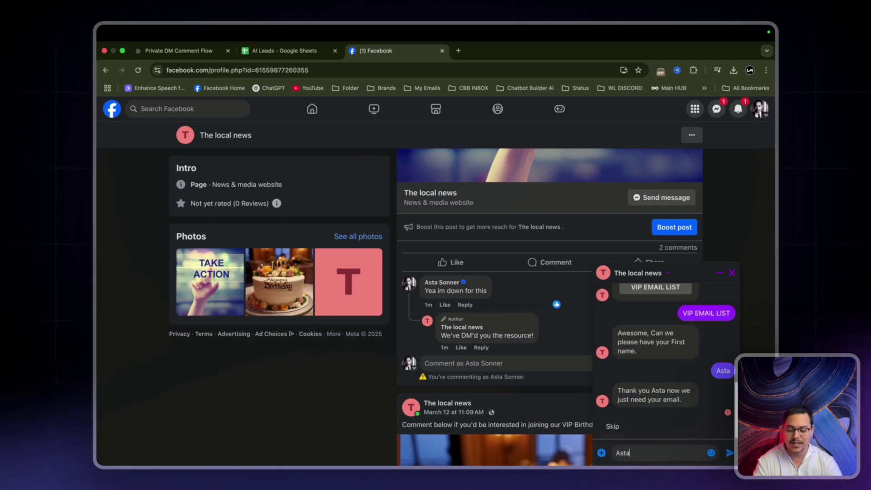
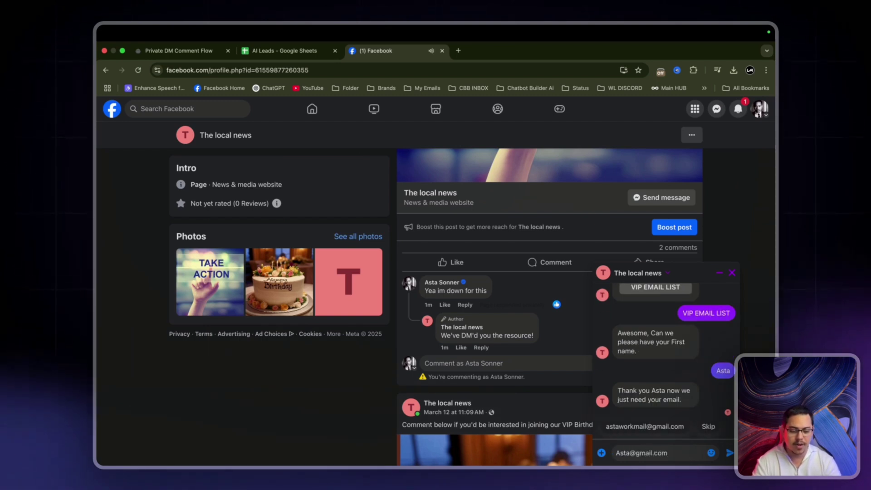
pyautogui.press('Return')
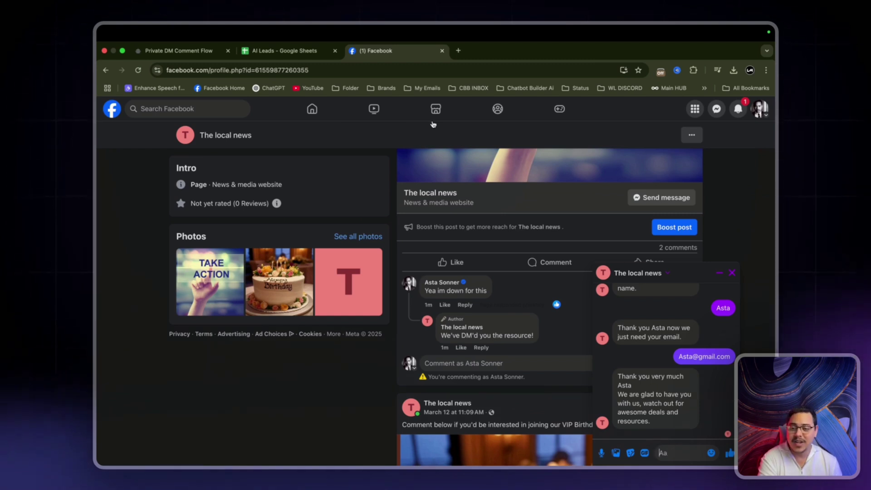
# Verify the captured name and email in cells A2 and B2 of AI Leads.
pyautogui.click(279, 54)
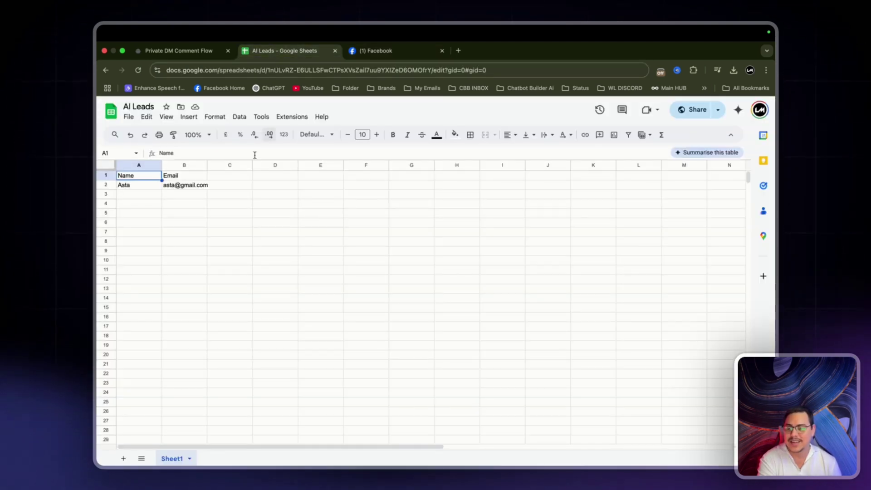
pyautogui.click(128, 185)
pyautogui.click(172, 186)
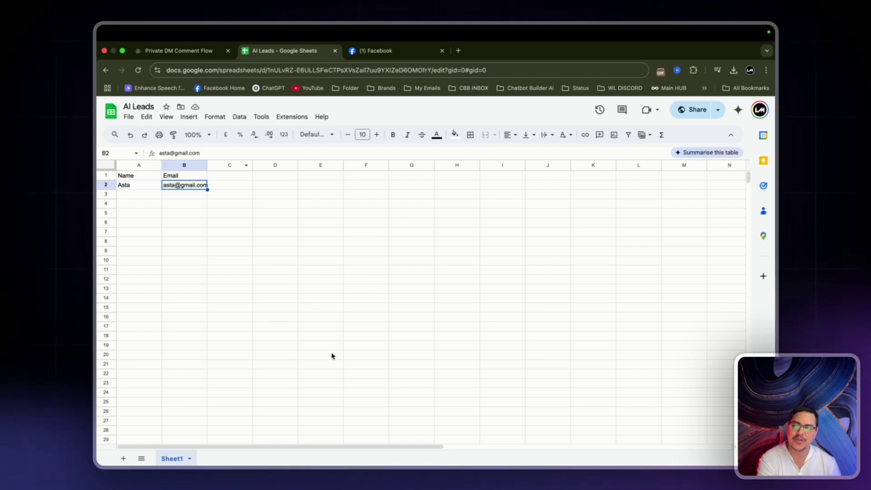